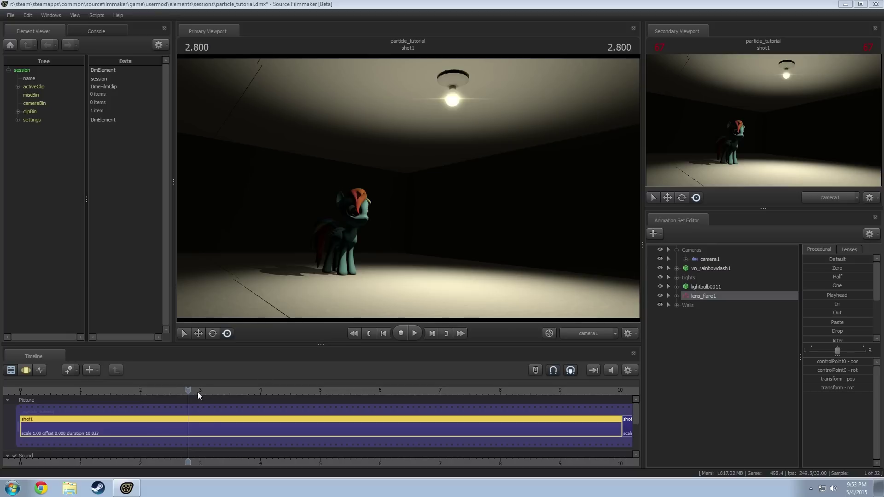
- Play and scrub through shot1, examining the light bulb's lens flare from both camera1 and the work camera
drag(167, 392, 187, 386)
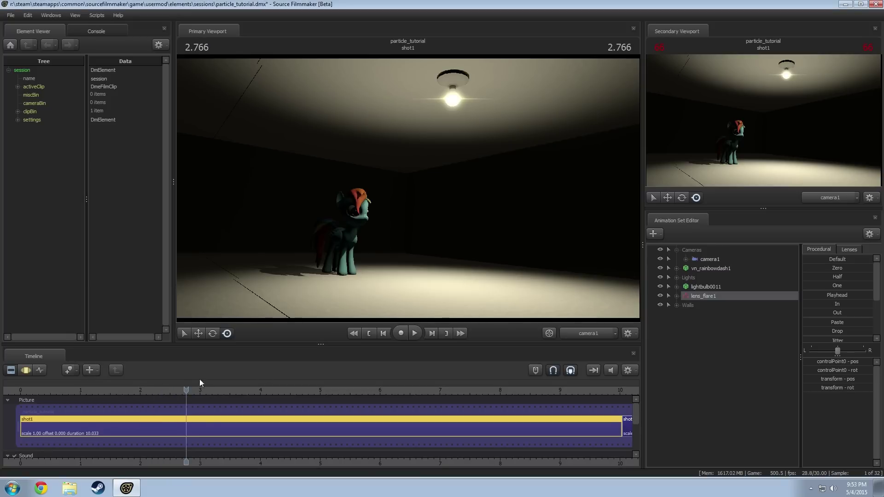
key(space)
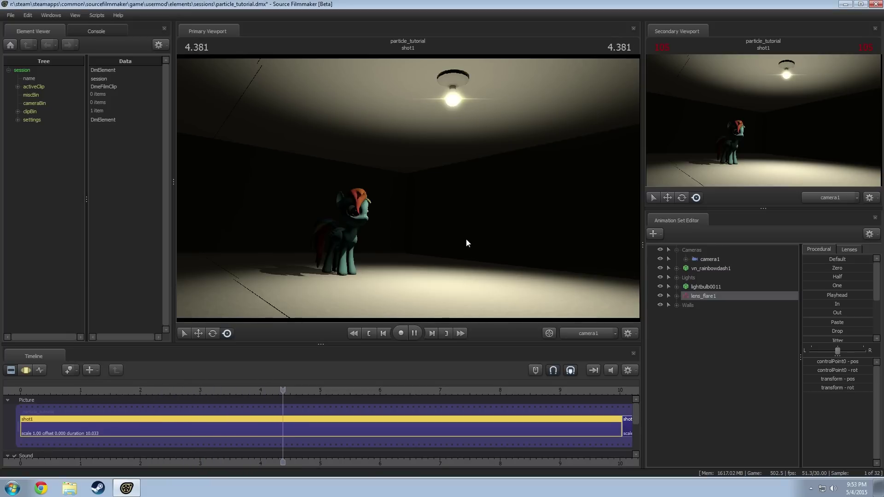
drag(526, 307, 410, 191)
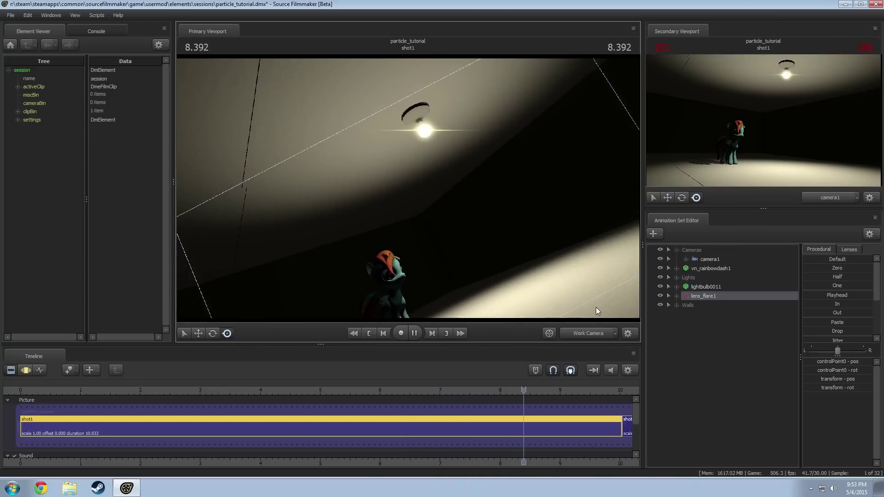
key(space)
click(596, 337)
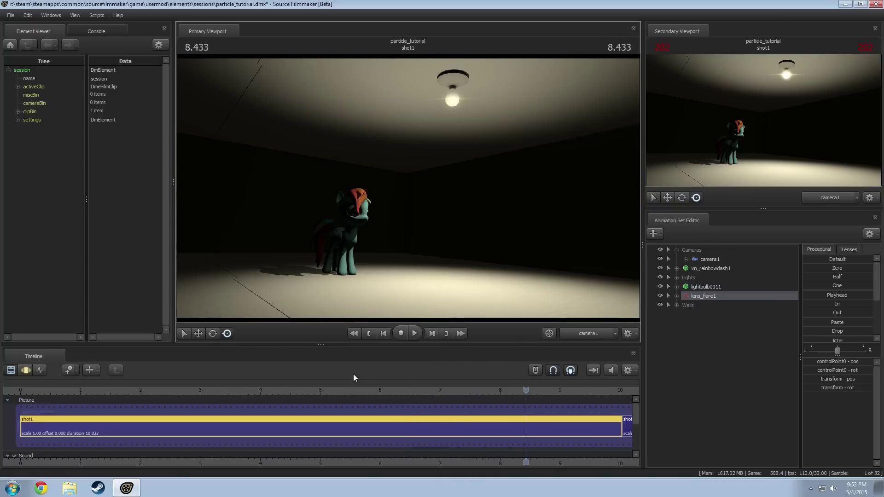
drag(175, 396, 336, 401)
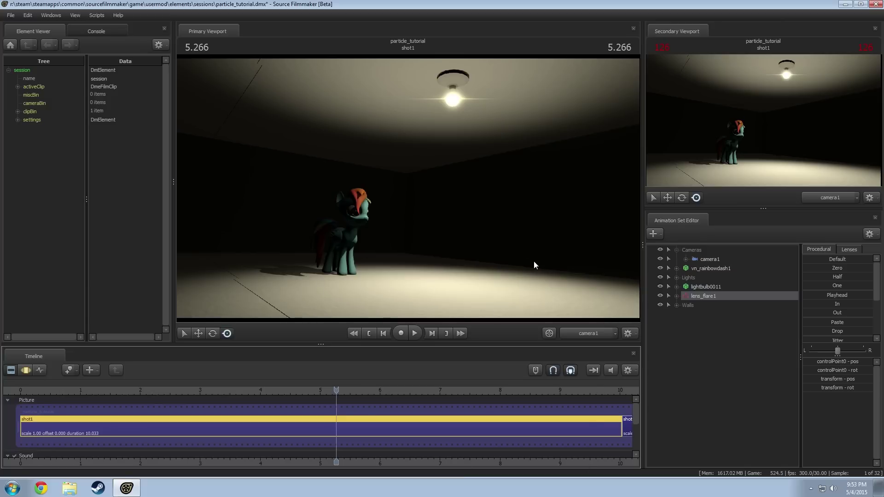
click(602, 333)
mouse_move(582, 319)
mouse_down()
mouse_move(509, 295)
mouse_move(576, 304)
mouse_up()
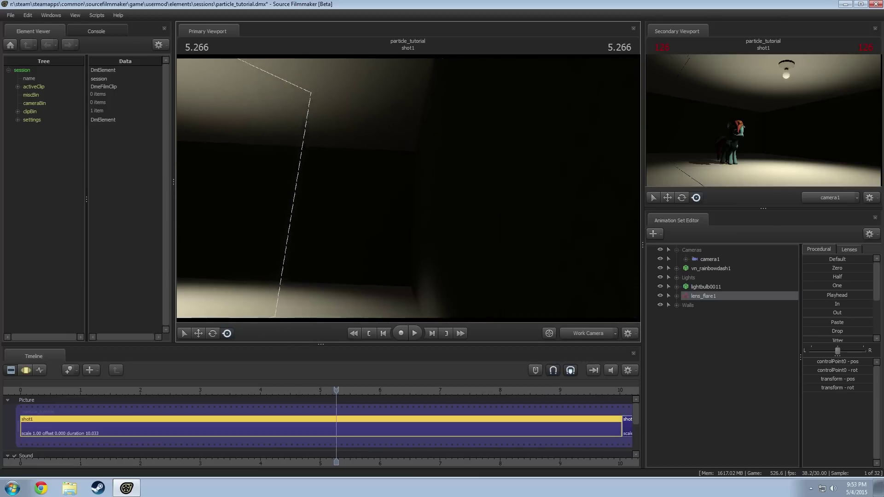
drag(461, 277, 434, 129)
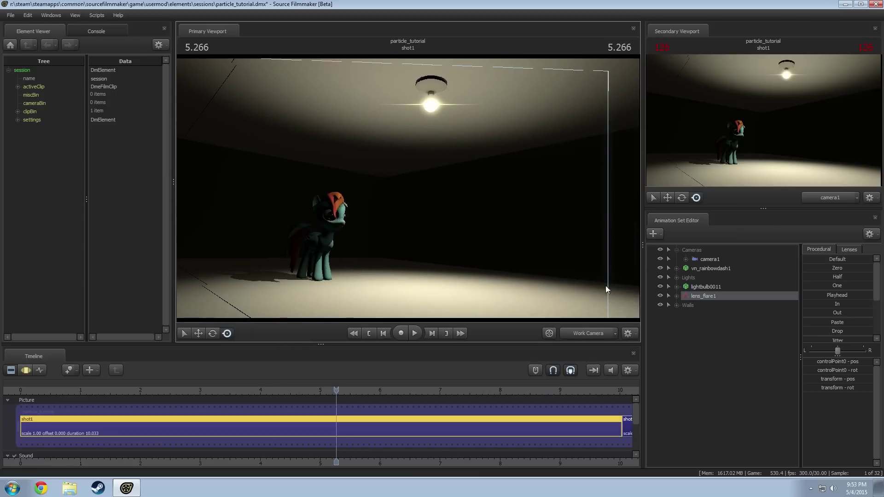
drag(472, 134, 409, 192)
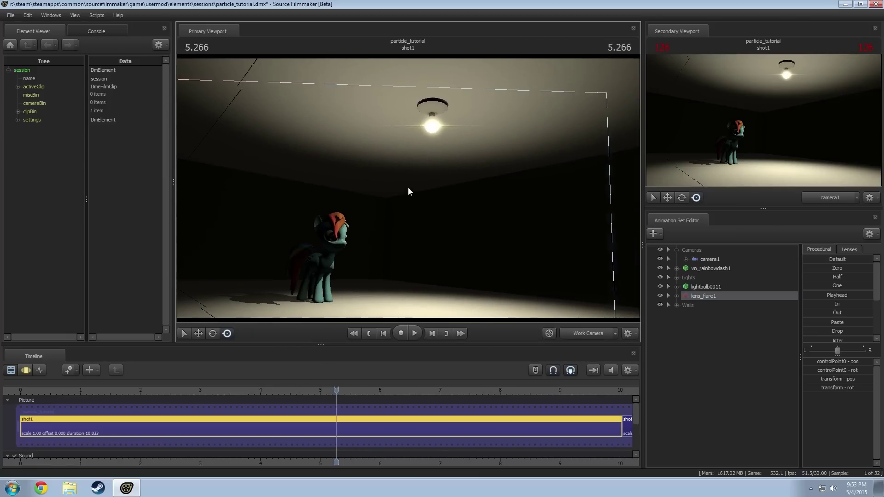
click(584, 334)
click(582, 323)
- Delete the existing lens_flare1 animation set with the playhead at 4.800
drag(258, 390, 308, 390)
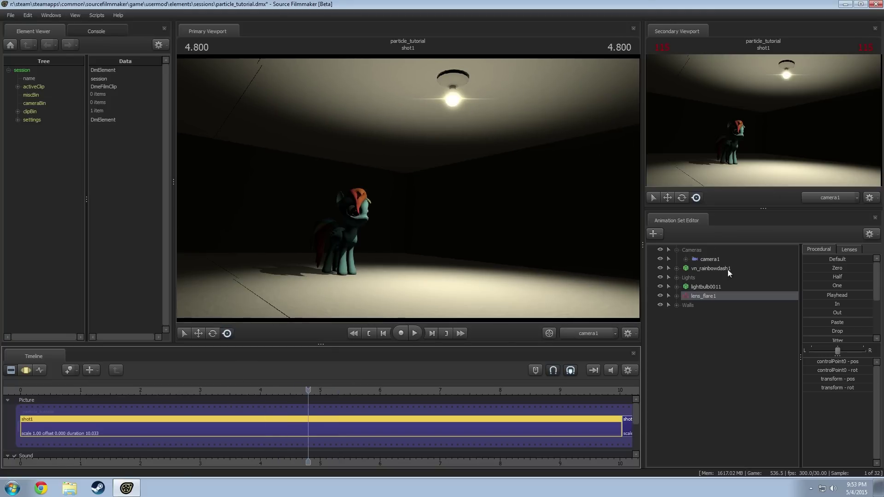
right_click(709, 298)
click(725, 317)
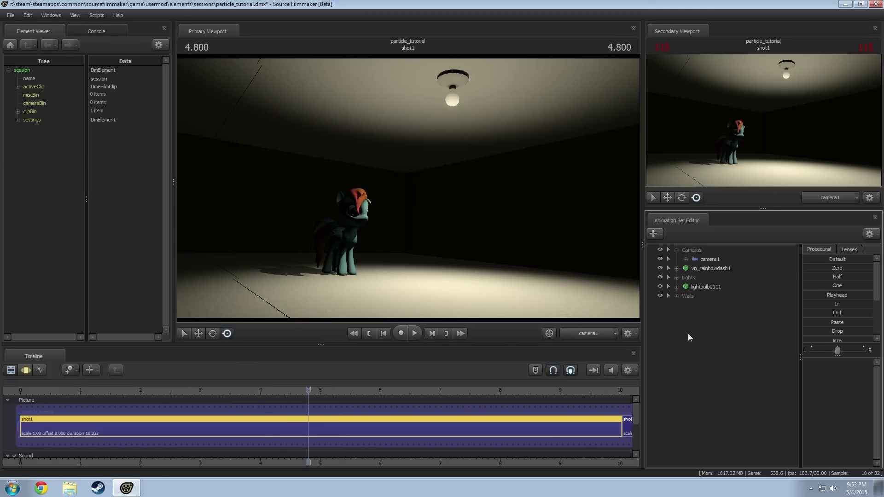
- Start an animation set for a new particle system, using lens_flare.pcf from usermod/particles as its definition file
right_click(684, 329)
click(675, 319)
right_click(674, 320)
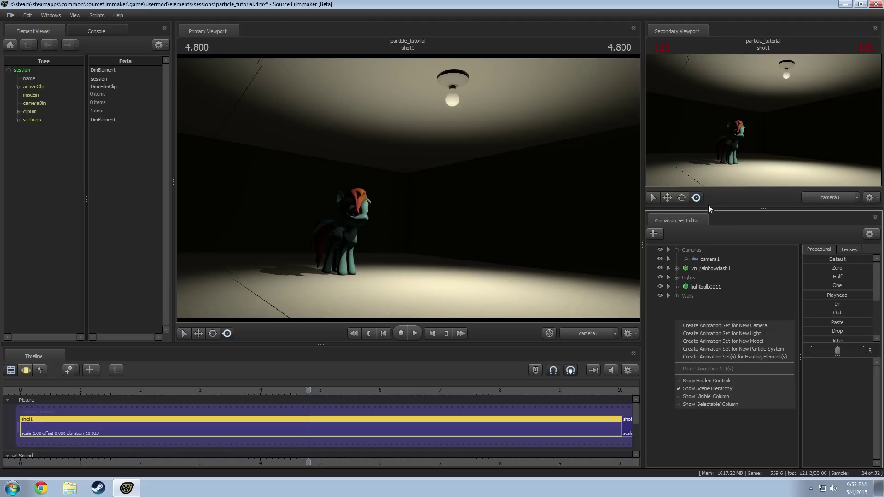
click(686, 312)
right_click(686, 314)
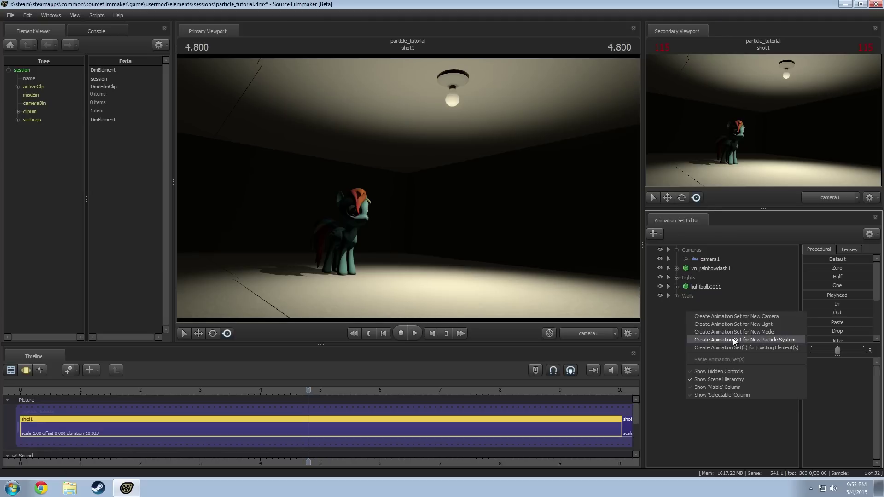
click(750, 340)
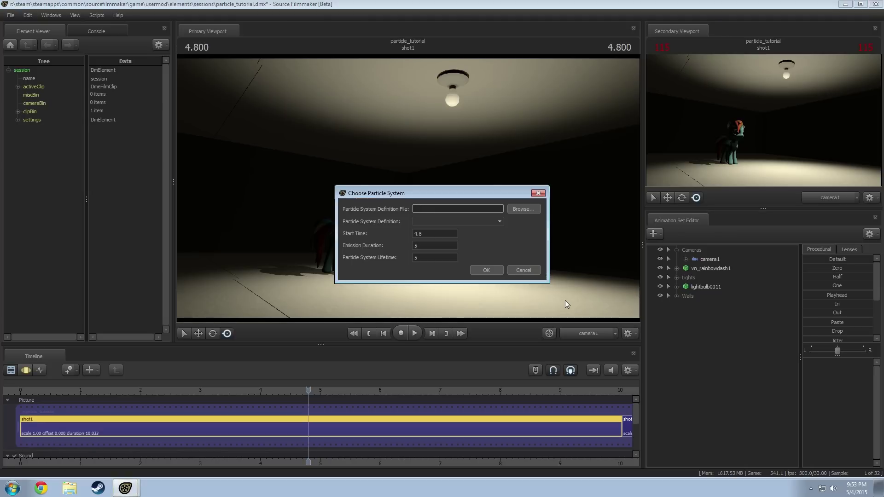
click(516, 211)
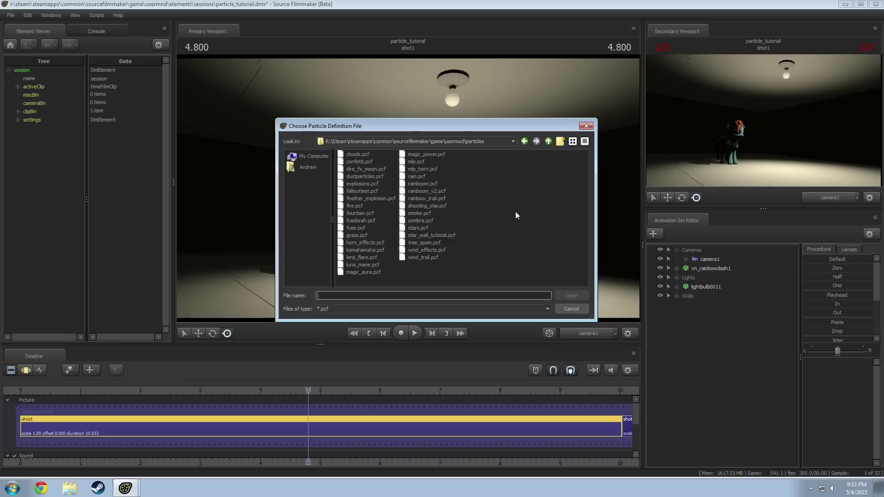
click(362, 258)
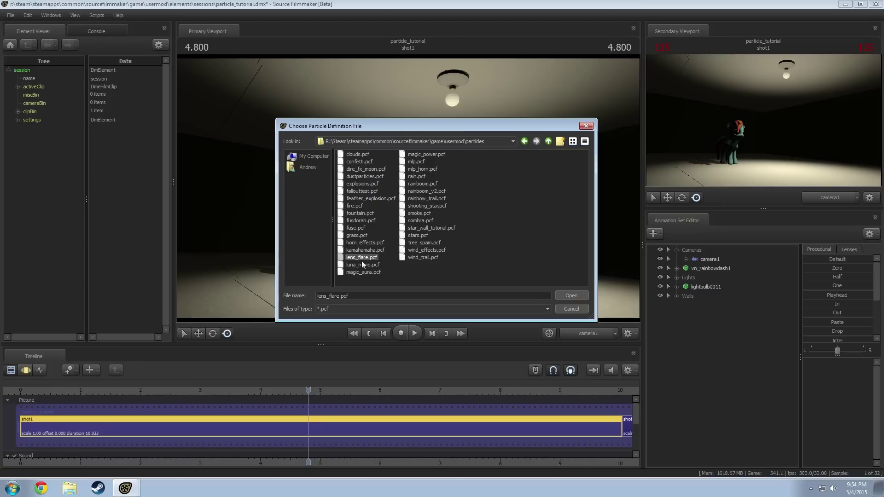
click(575, 297)
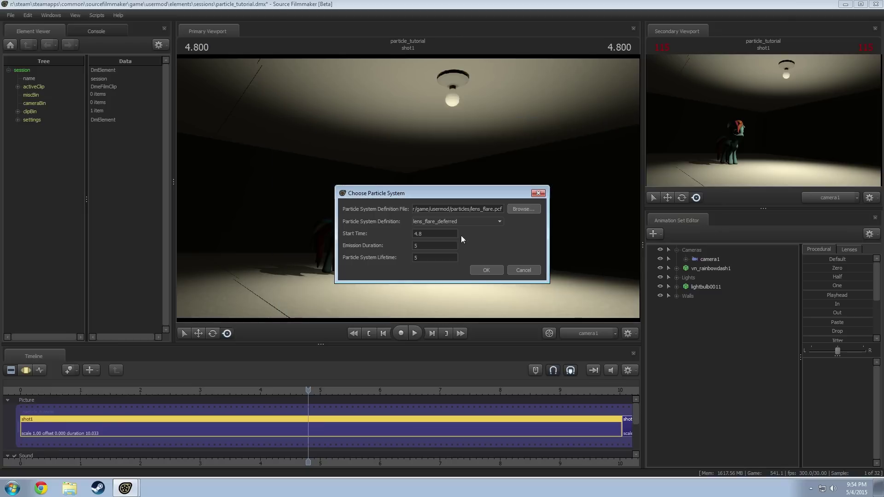
- Create the particle system from the lens_flare definition with start time -1, emission duration 60 and lifetime 60
click(442, 222)
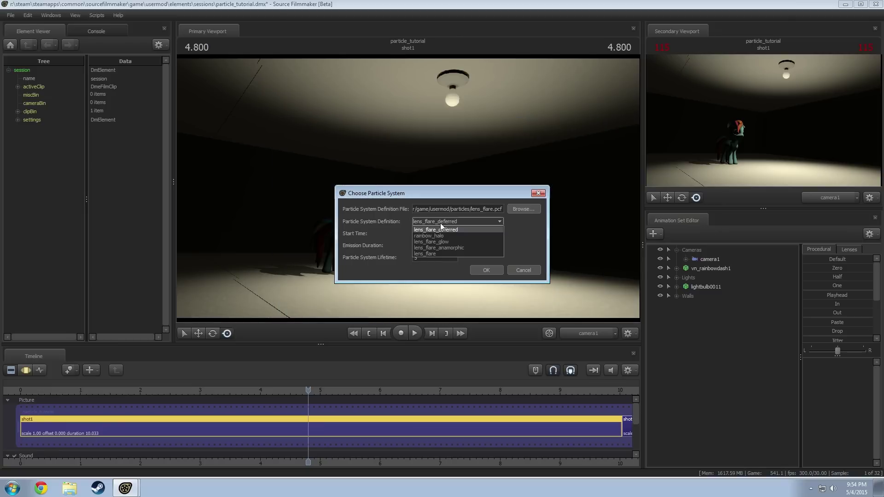
click(430, 253)
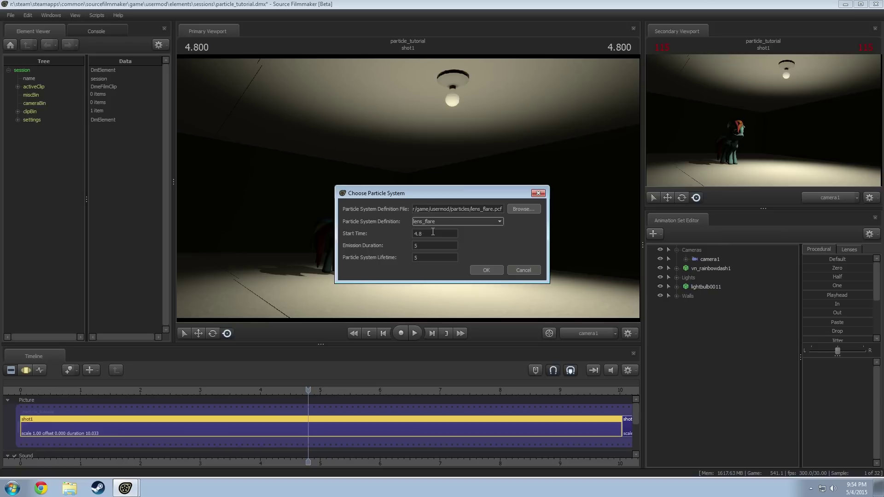
key(Tab)
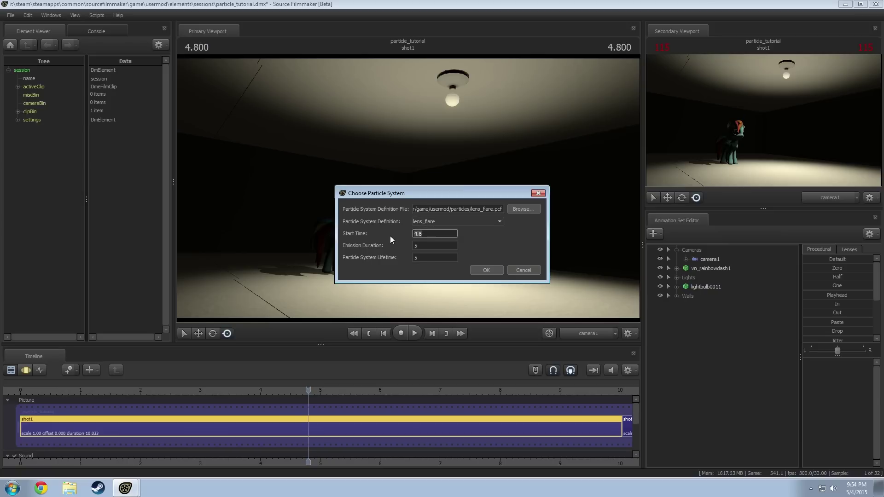
text(-1)
click(413, 247)
text(60)
key(Tab)
text(60)
key(Tab)
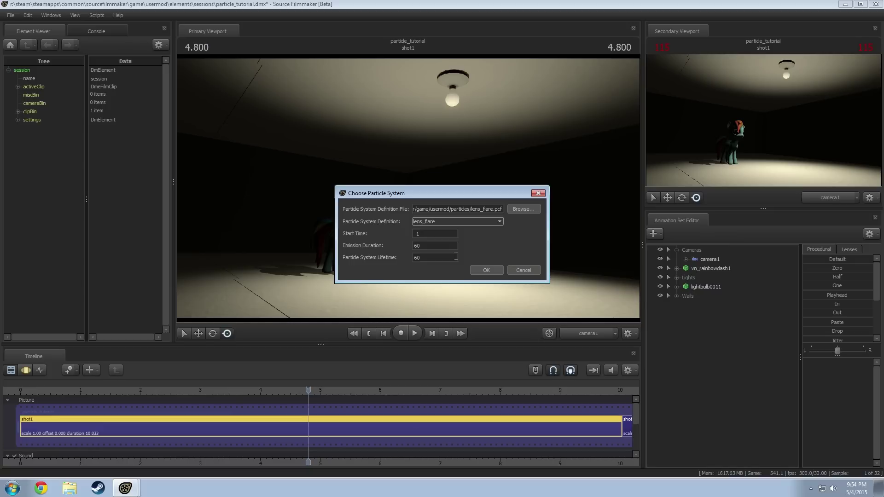
click(486, 270)
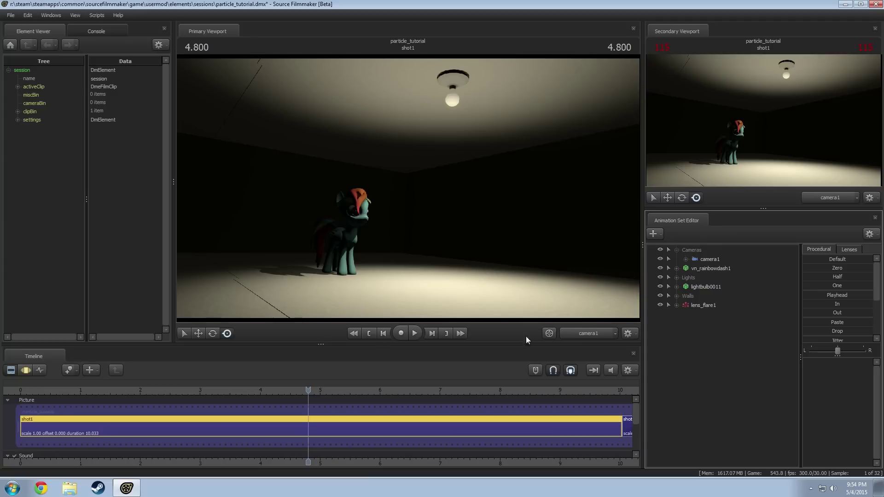
- At time 2.000, move the new lens flare onto the ceiling light bulb, using the work camera view
drag(305, 392, 140, 411)
ctrl+click(585, 335)
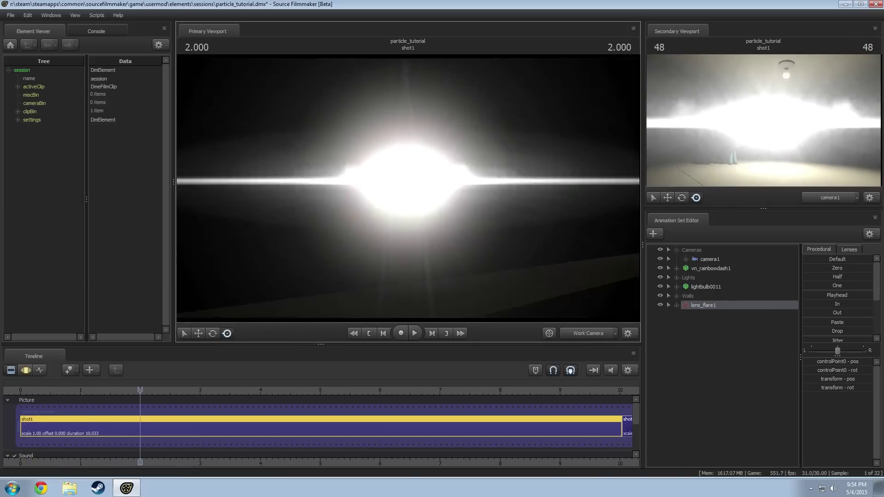
alt+drag(310, 174, 489, 208)
key(F3)
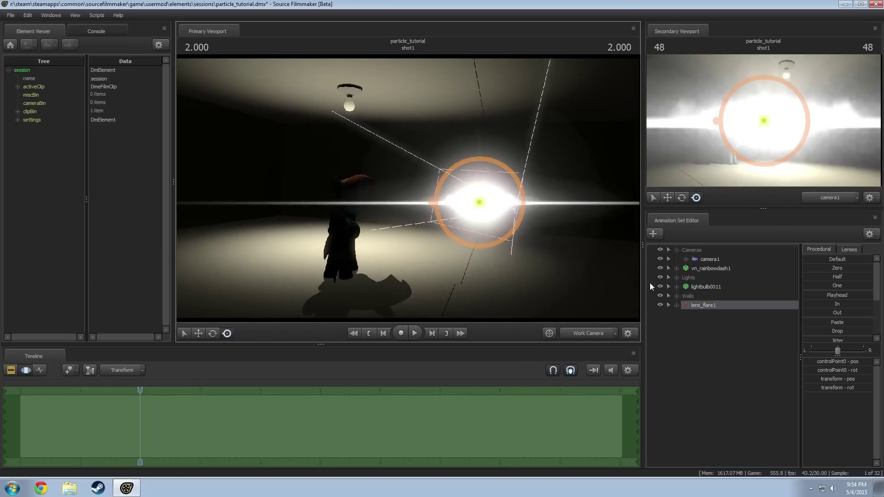
click(709, 305)
key(F2)
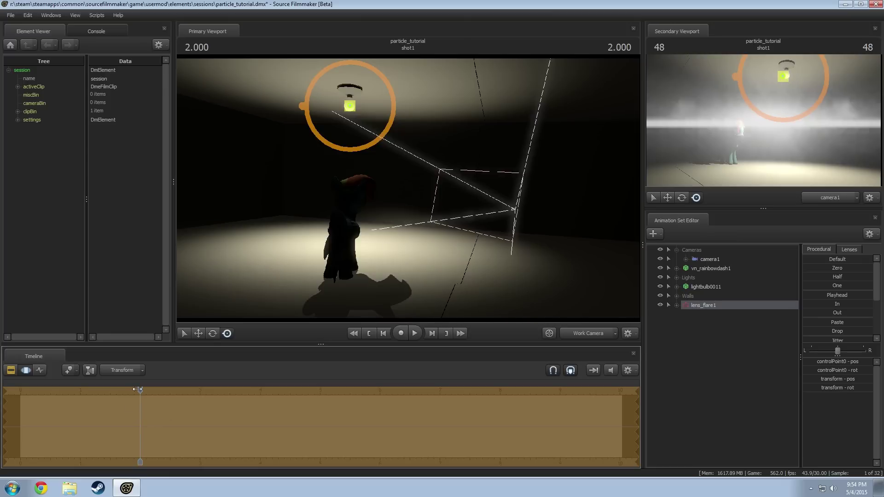
- Align the lens flare with the center of the light bulb in the camera1 view and play the shot briefly
drag(140, 391, 147, 391)
drag(626, 294, 506, 286)
click(588, 333)
click(594, 342)
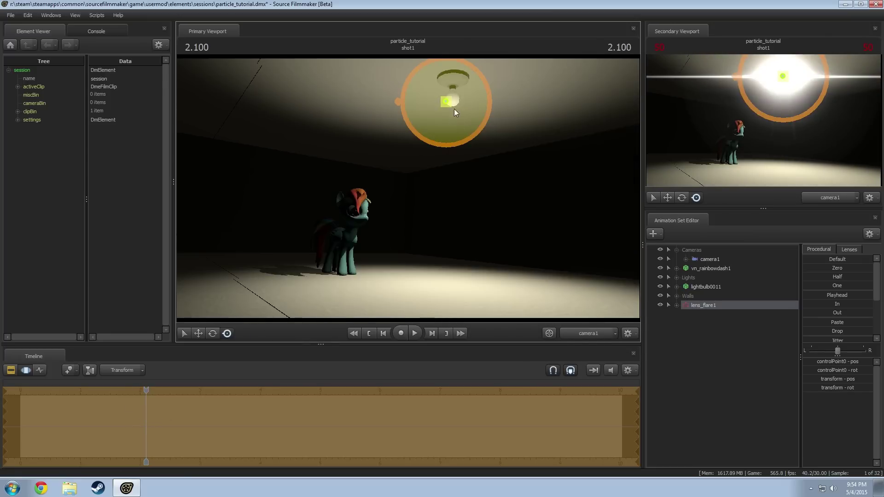
key(space)
key(space)
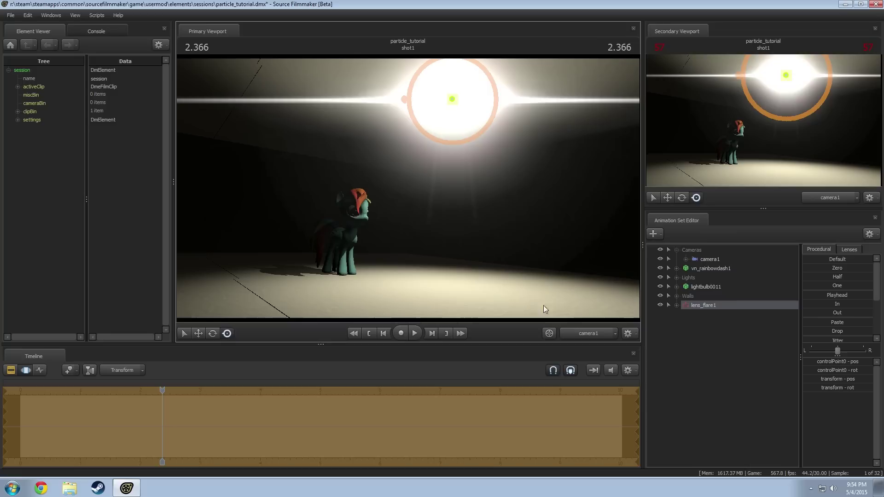
- Instance the lens_flare1 particle system and open its lens_flare definition for editing
right_click(689, 305)
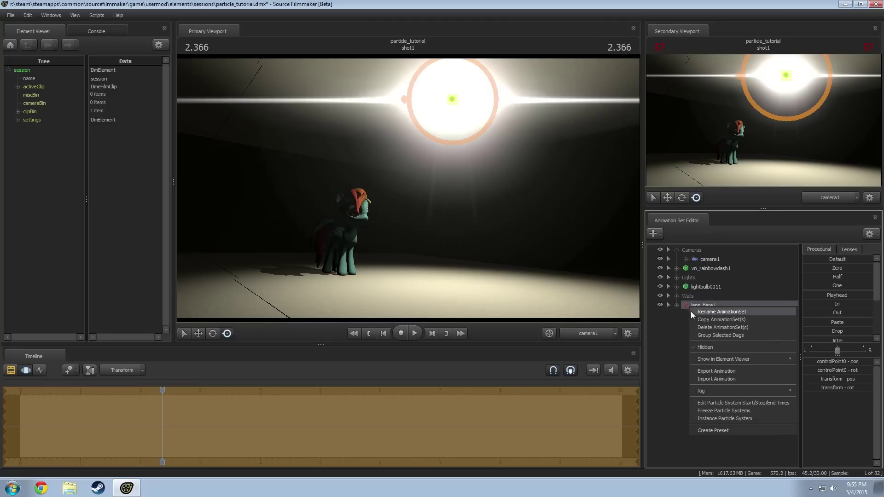
click(711, 418)
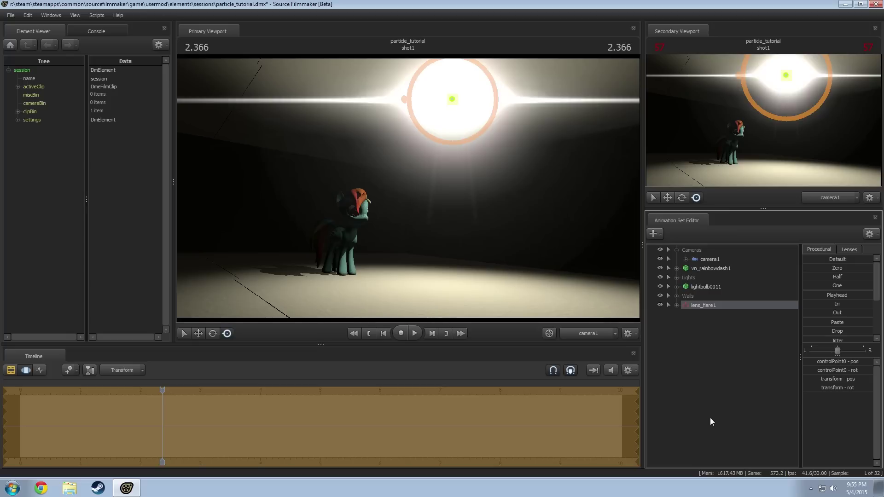
right_click(700, 305)
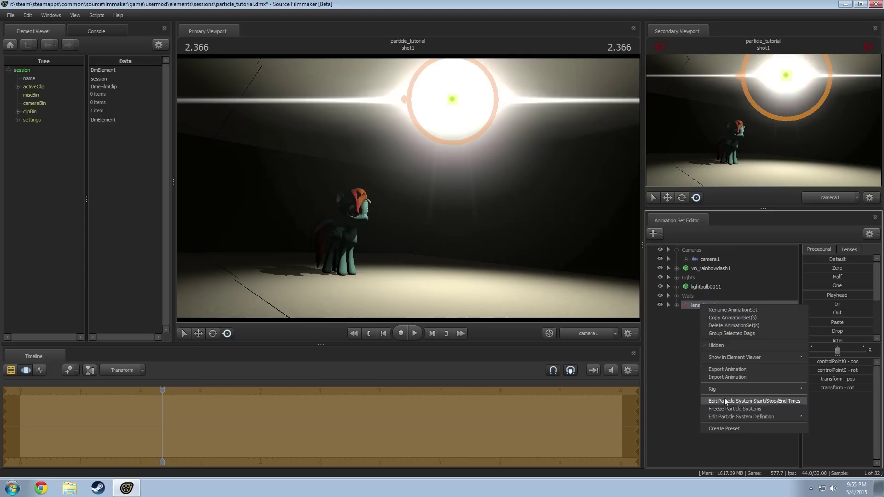
mouse_move(729, 416)
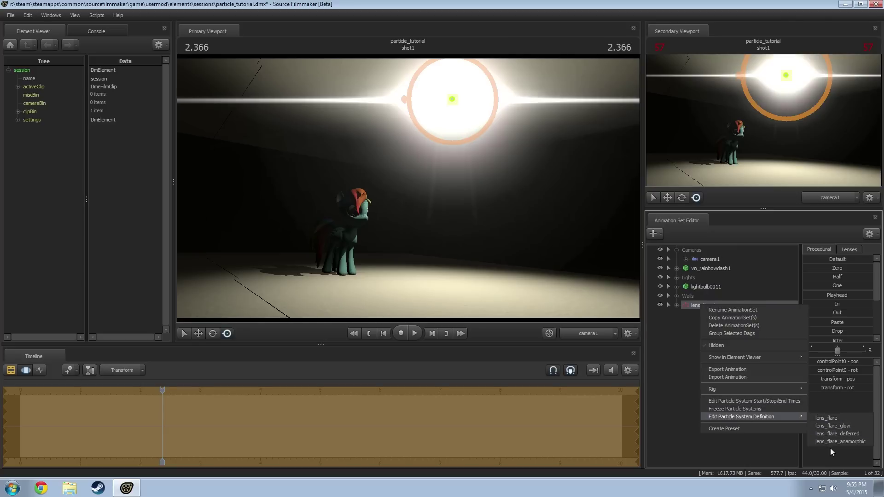
click(833, 419)
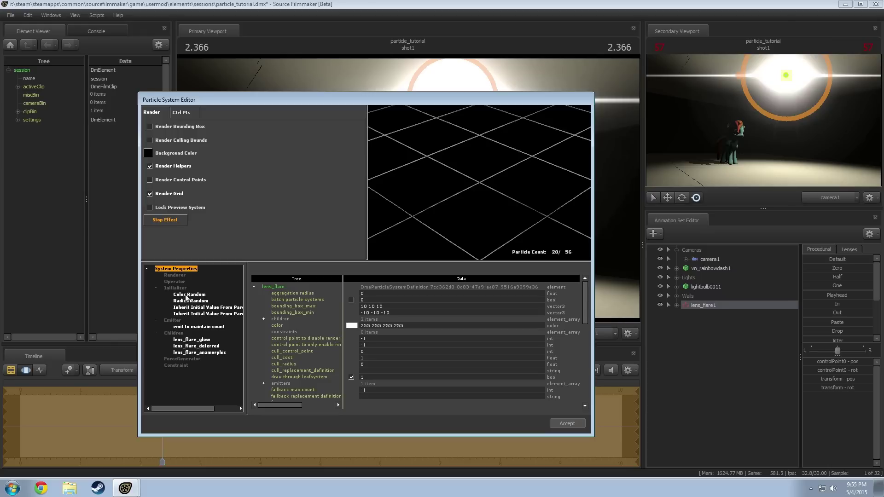
- Examine the Color Random and Radius Random initializers and the glow and anamorphic children of the lens_flare definition
click(186, 295)
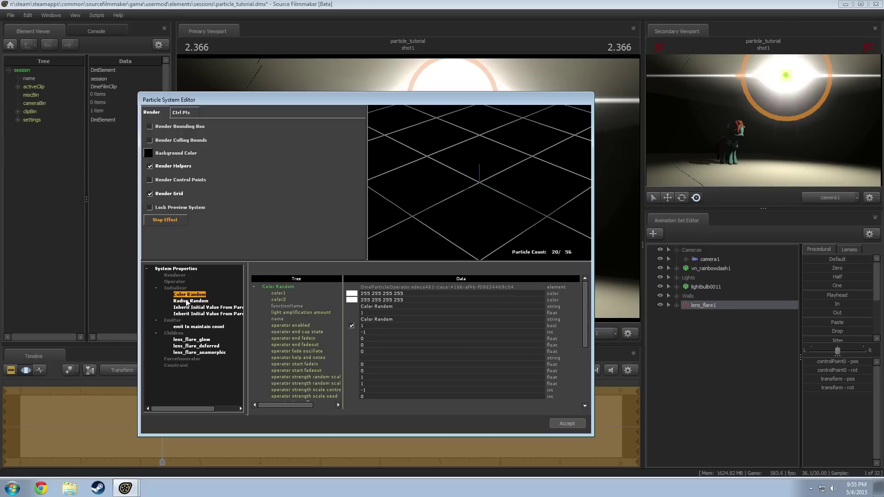
click(189, 301)
click(189, 295)
click(188, 301)
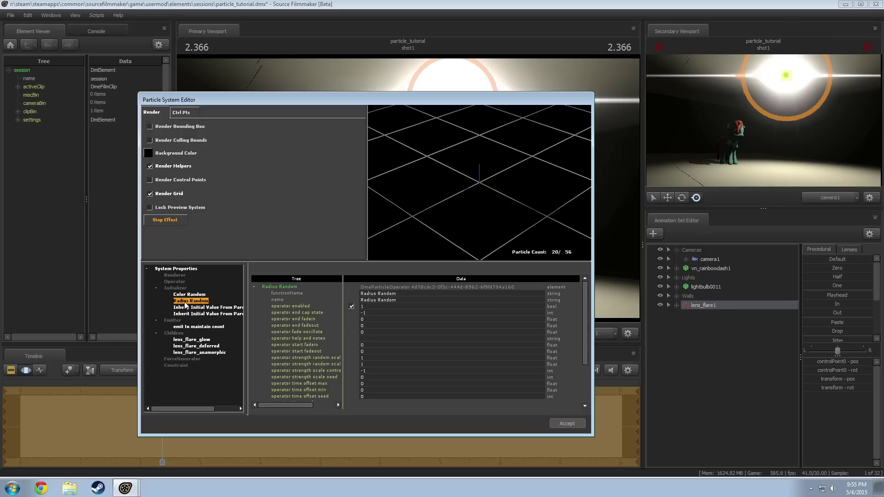
click(195, 295)
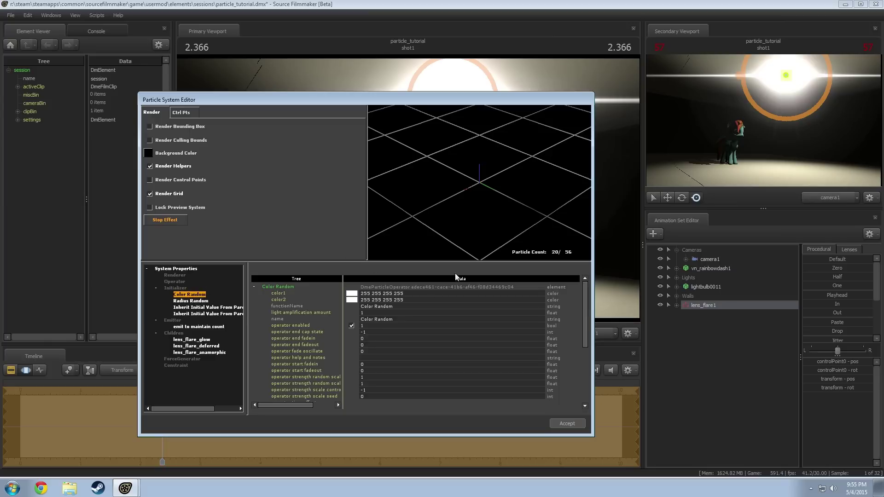
click(194, 340)
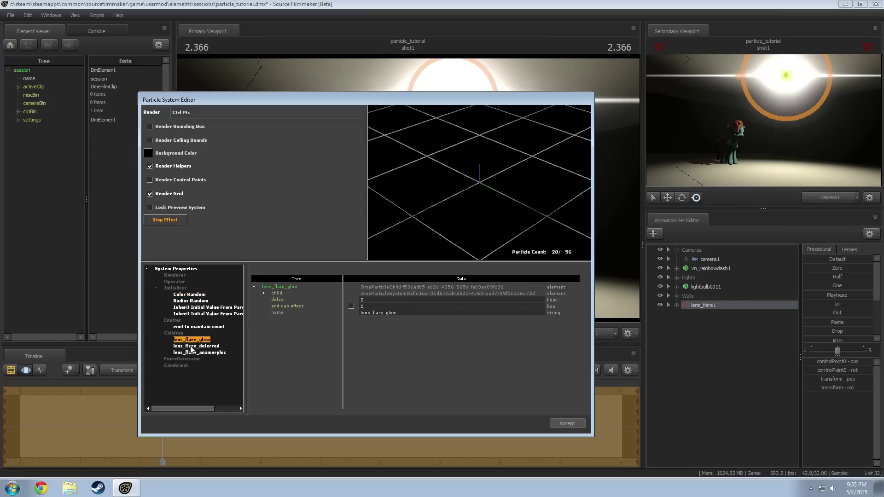
click(193, 353)
click(187, 295)
- Set both radius_min and radius_max of the Radius Random initializer to 40
click(189, 302)
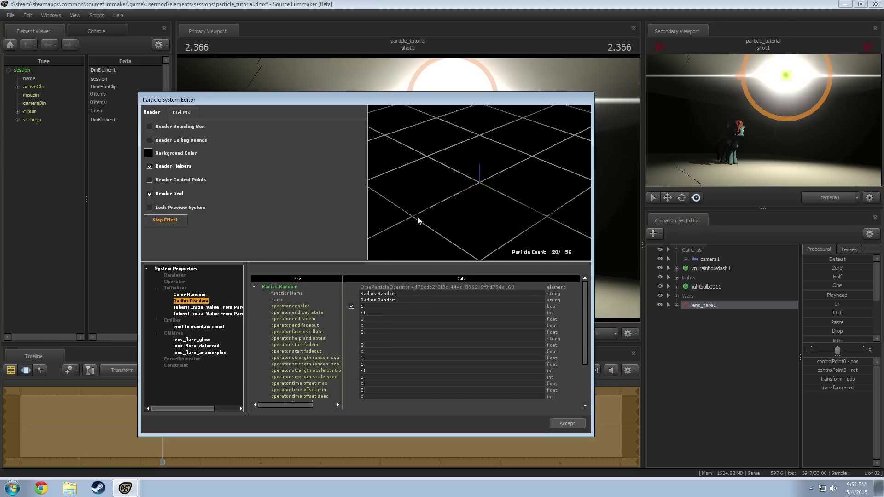
drag(433, 101, 207, 55)
scroll(117, 291, down, 3)
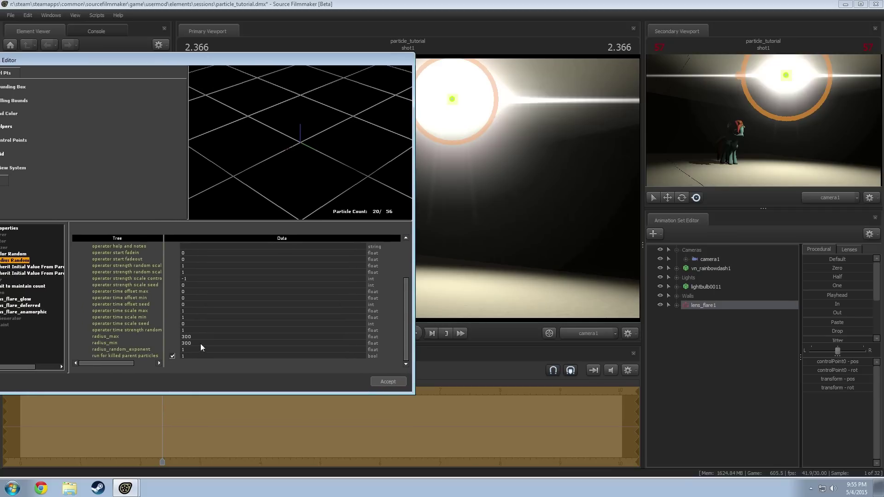
double_click(186, 343)
text(40)
key(Return)
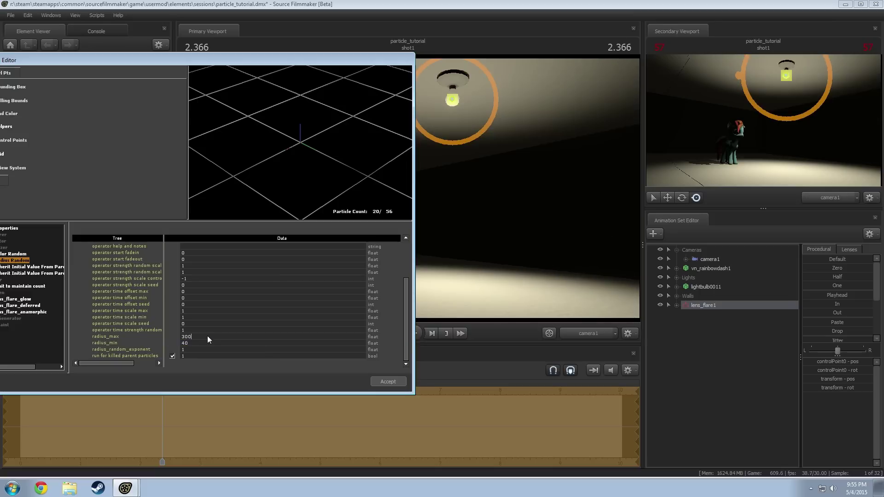
double_click(186, 337)
text(40)
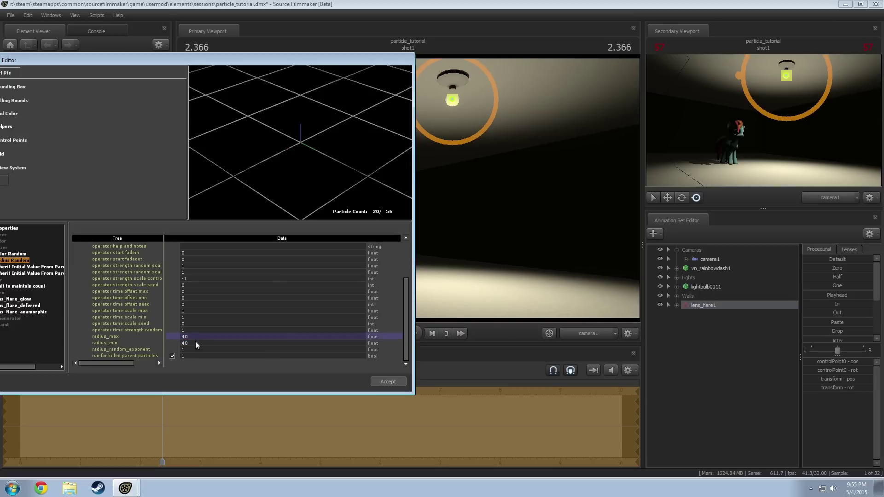
key(Return)
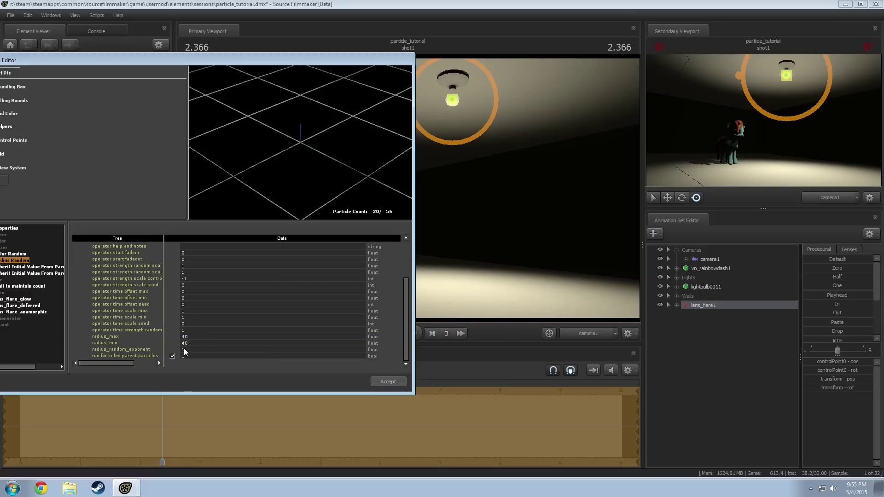
- Play parts of shot1 to check the size of the lens flare on the light bulb
drag(333, 57, 332, 82)
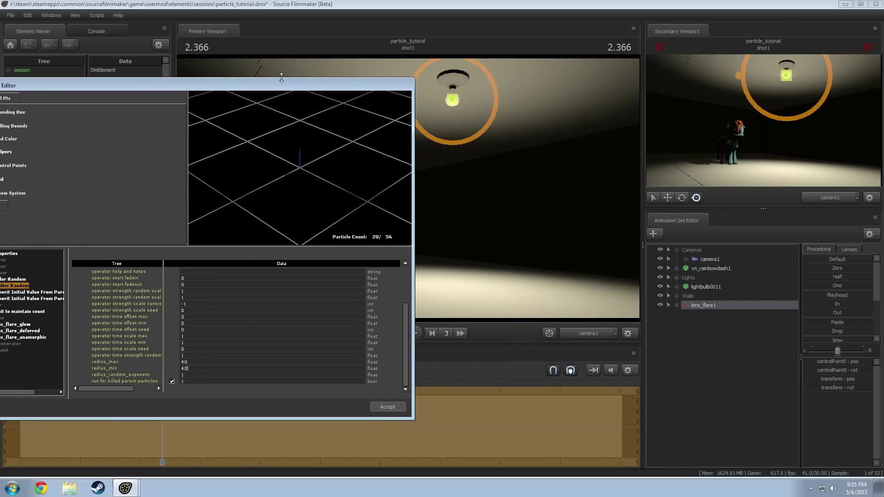
drag(278, 84, 275, 41)
drag(162, 391, 156, 391)
key(space)
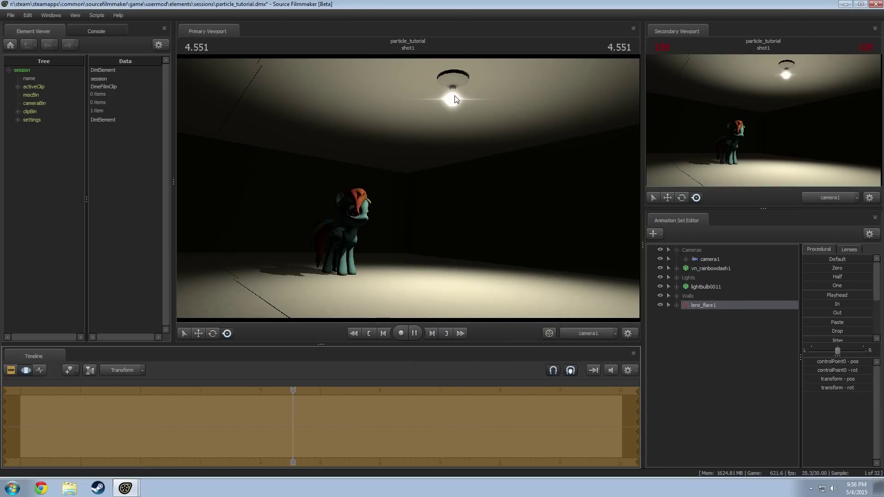
key(space)
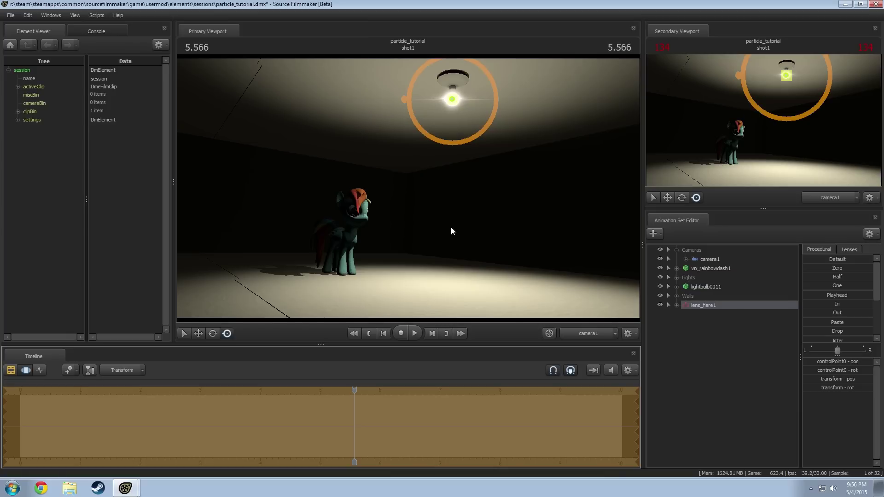
drag(354, 390, 313, 385)
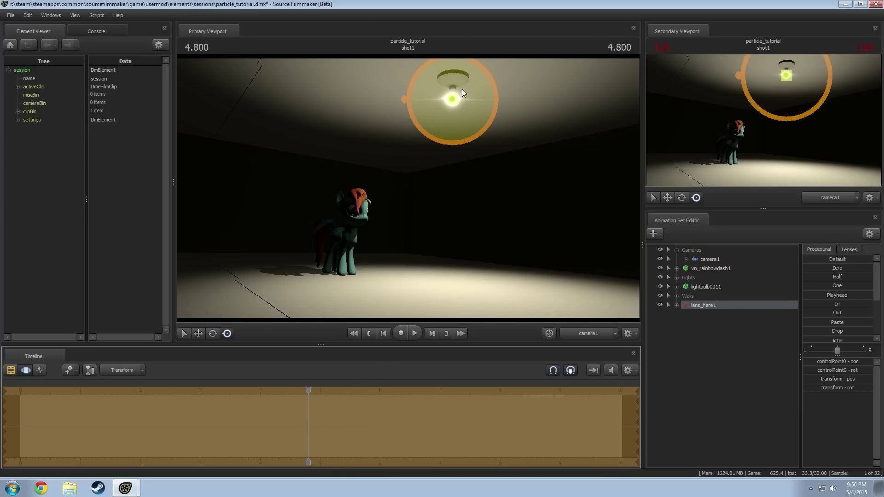
key(space)
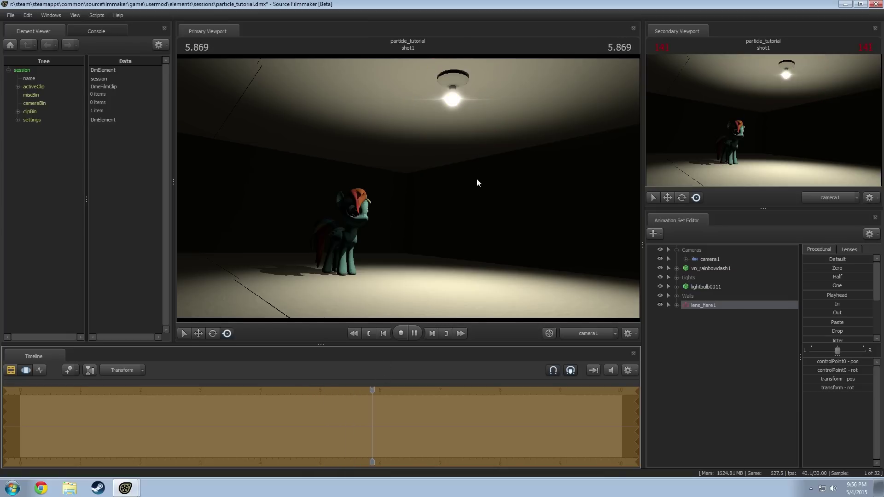
key(space)
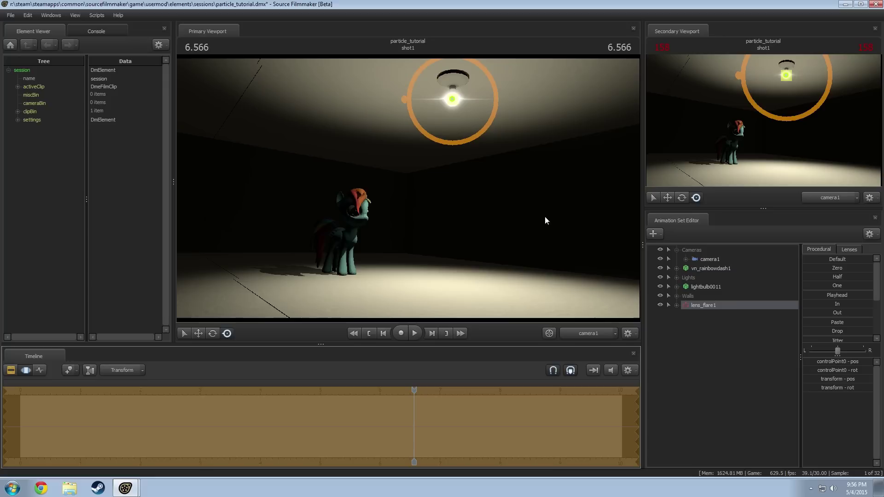
key(alt+Tab)
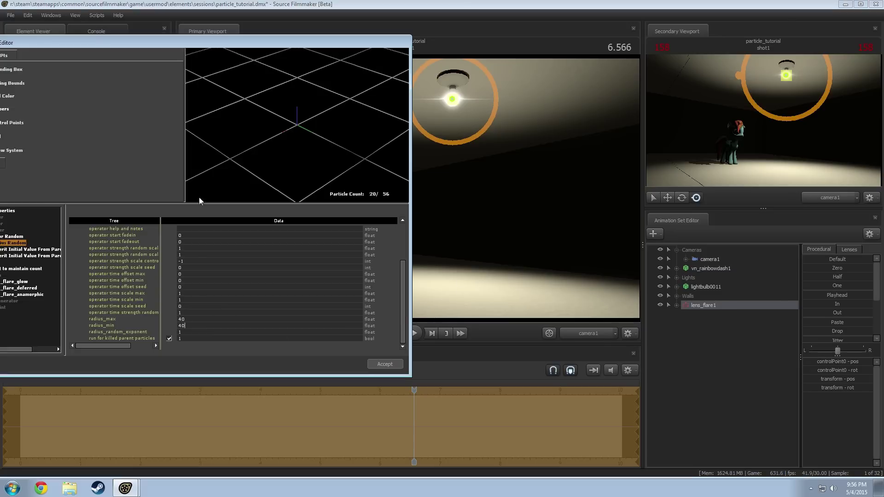
drag(209, 48, 275, 64)
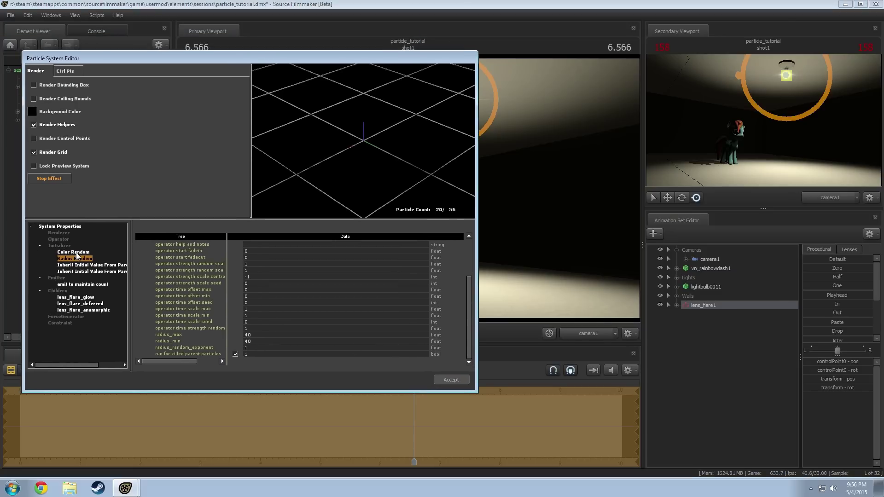
click(77, 252)
scroll(234, 332, up, 3)
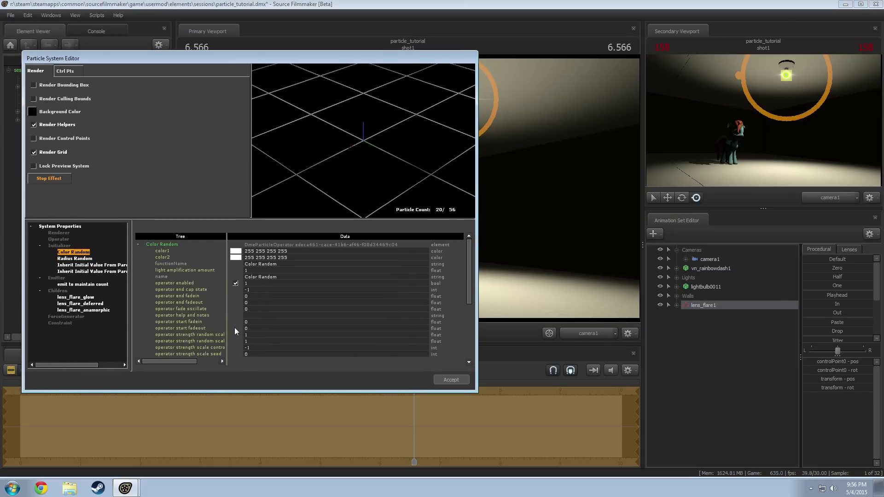
click(236, 253)
drag(284, 267, 284, 258)
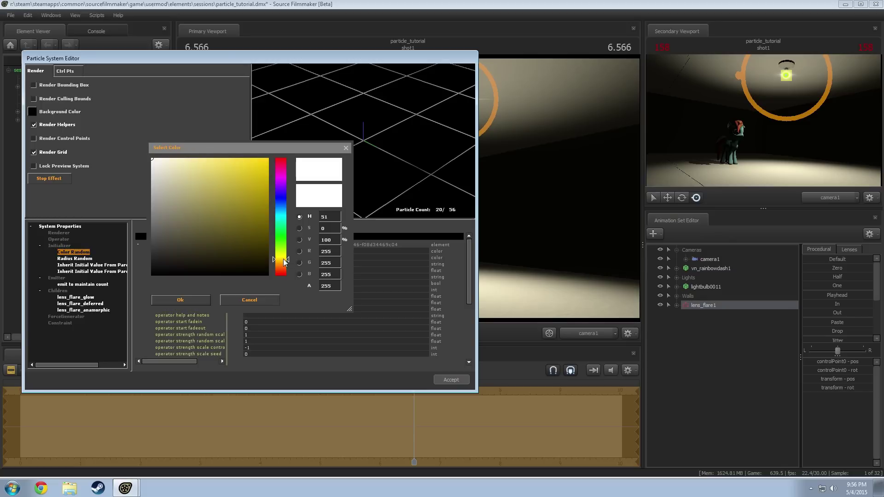
drag(225, 221, 185, 151)
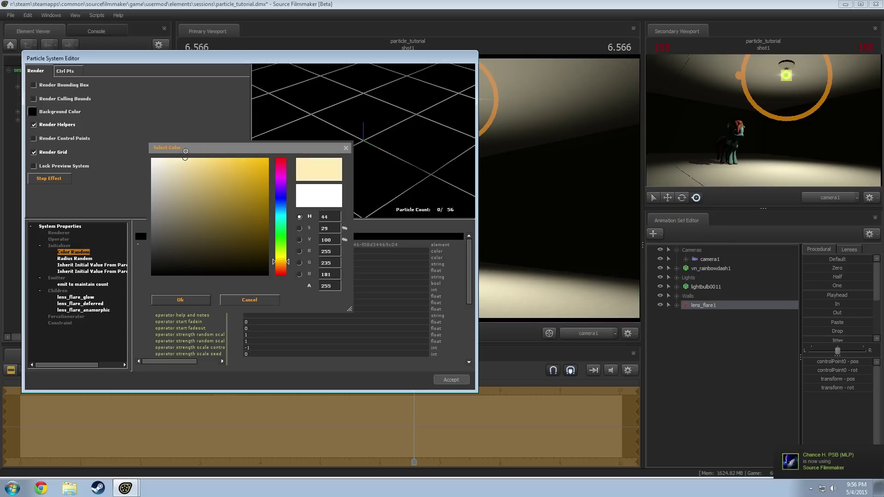
click(154, 299)
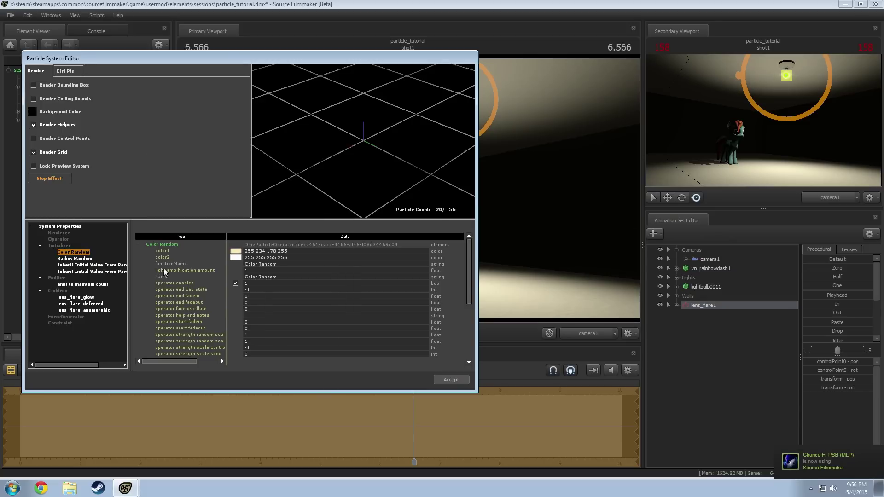
click(235, 257)
drag(282, 263, 281, 261)
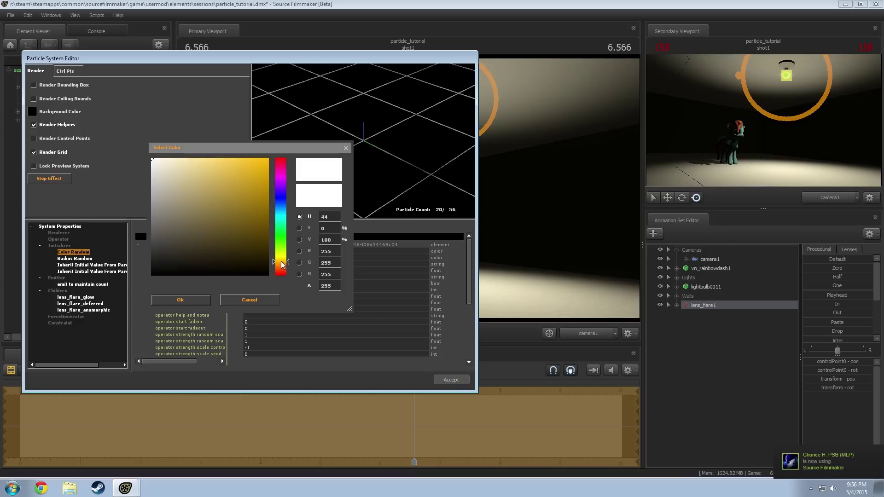
drag(181, 167, 182, 158)
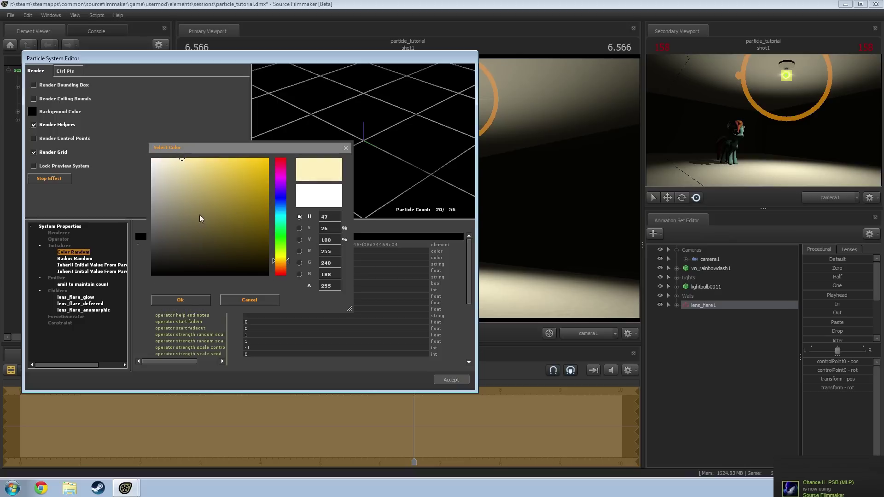
click(198, 300)
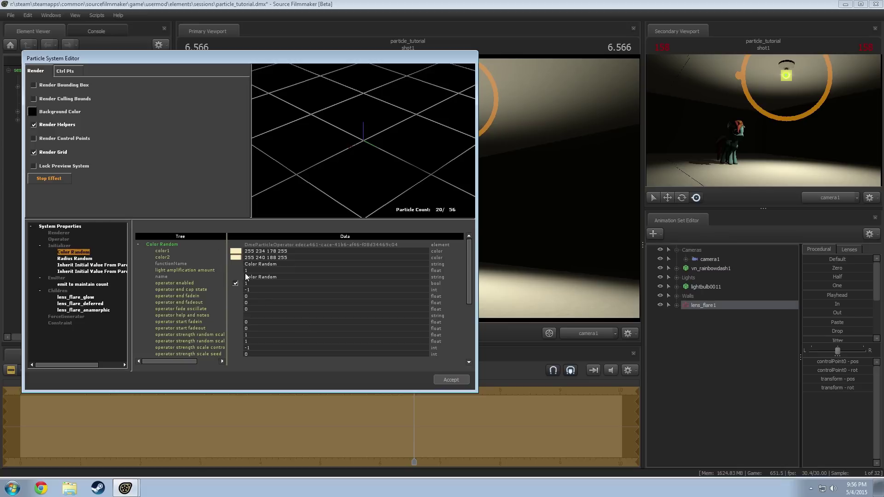
click(441, 379)
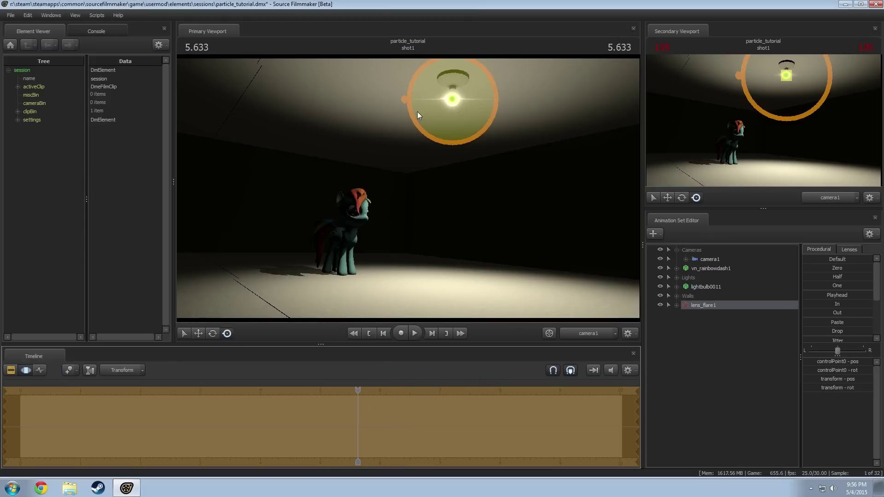
- Play the shot briefly, and fly camera1 around the light bulb to inspect the recolored lens flare from different angles
key(space)
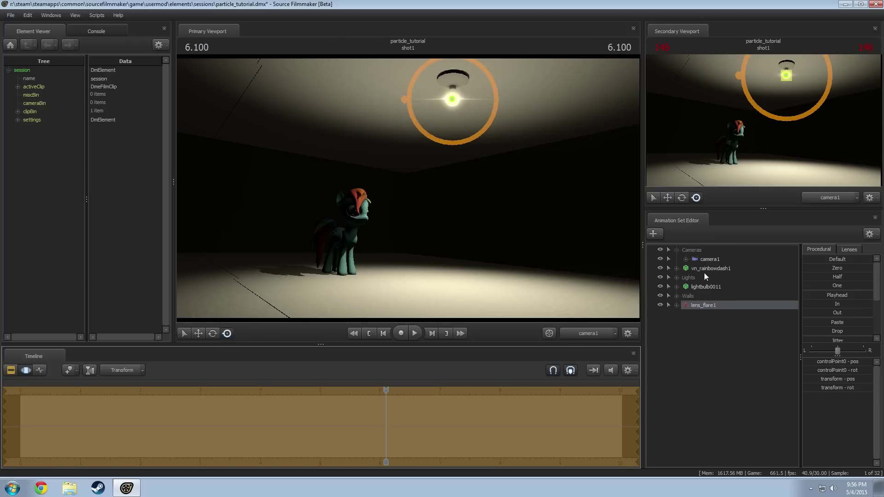
click(709, 259)
drag(566, 244, 569, 203)
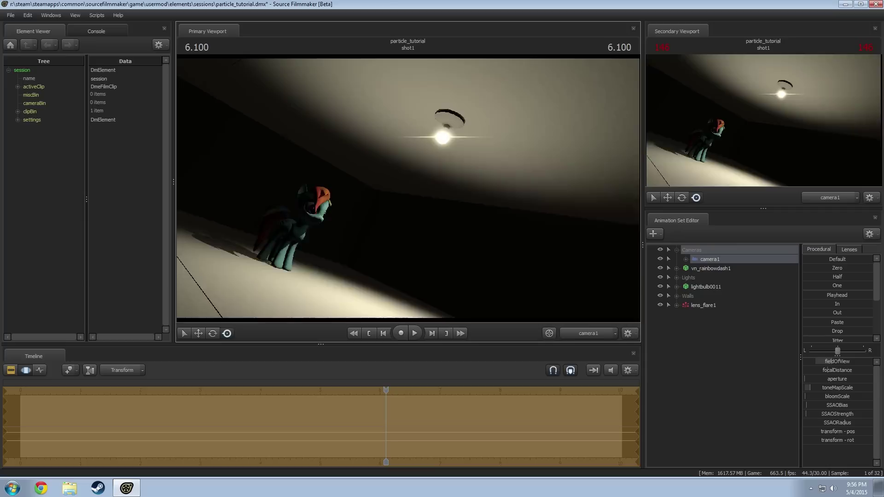
drag(544, 230, 443, 135)
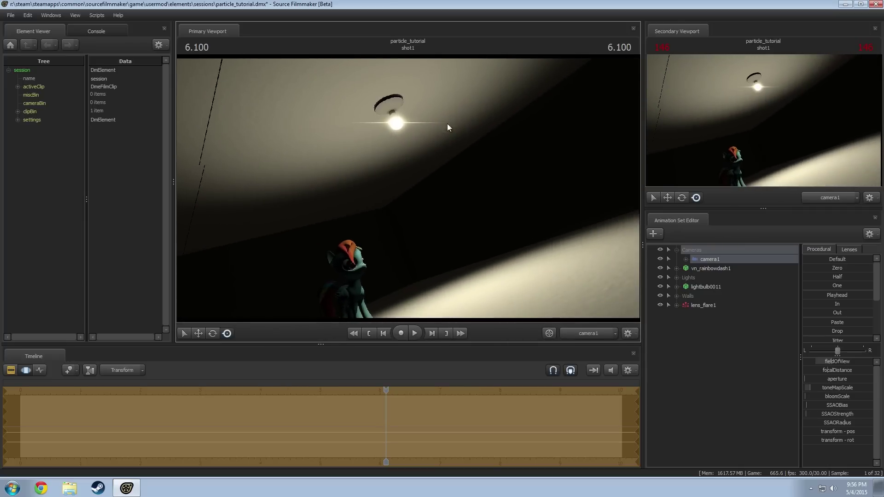
drag(371, 123, 457, 231)
key(w)
key(a)
key(a)
key(a)
key(d)
key(d)
key(d)
key(s)
key(ctrl)
click(587, 333)
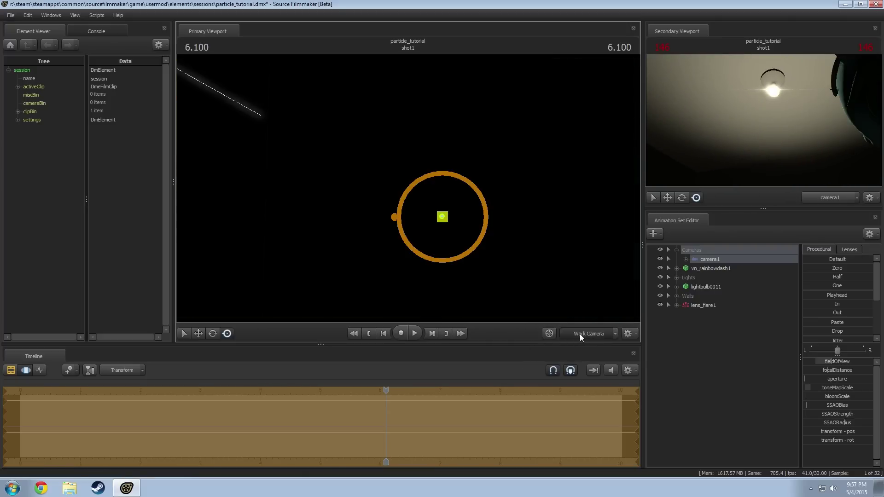
- Switch to the Clip Editor and play from the end of shot1 into shot3 to view the kart's lens flare
key(F2)
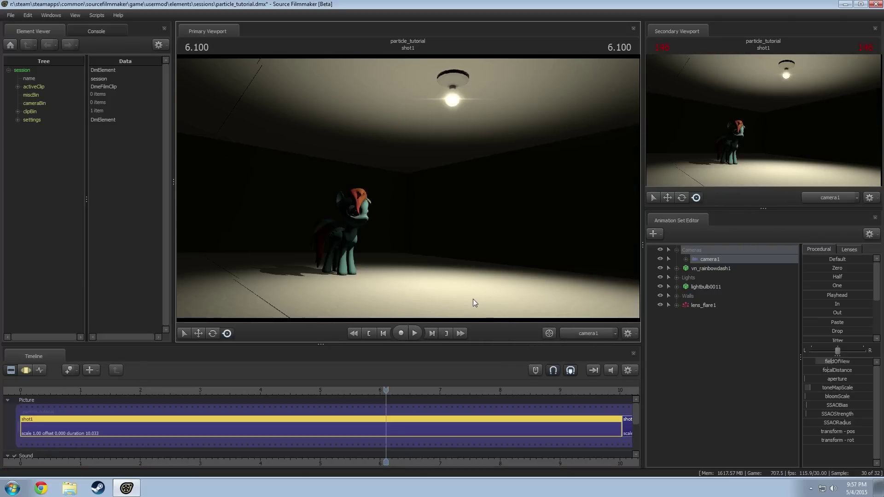
key(space)
middle_drag(554, 460, 283, 404)
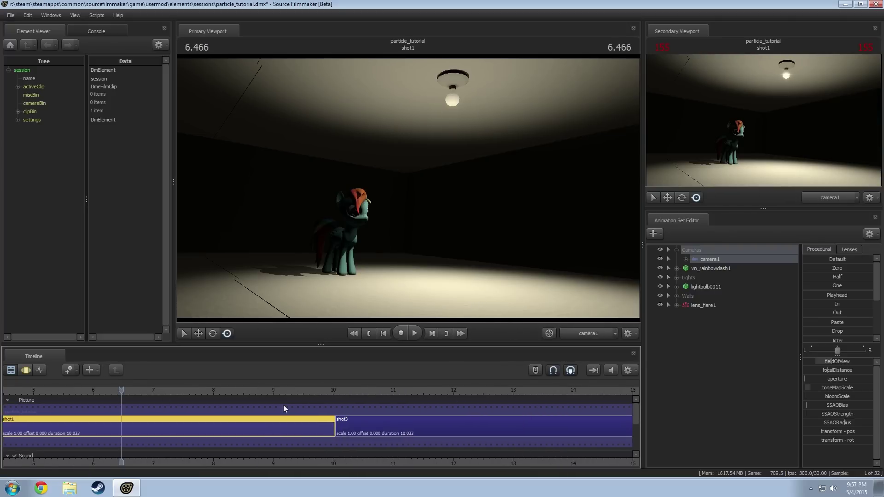
drag(301, 391, 333, 393)
key(space)
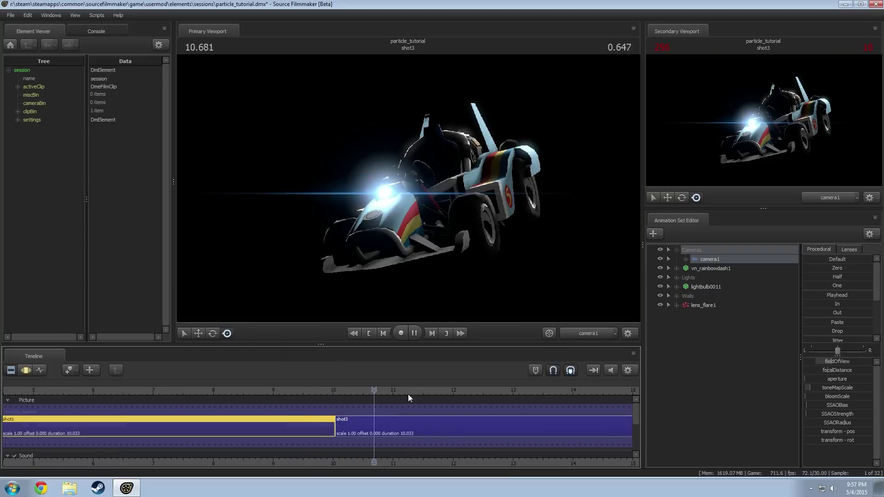
middle_drag(524, 463, 355, 448)
key(space)
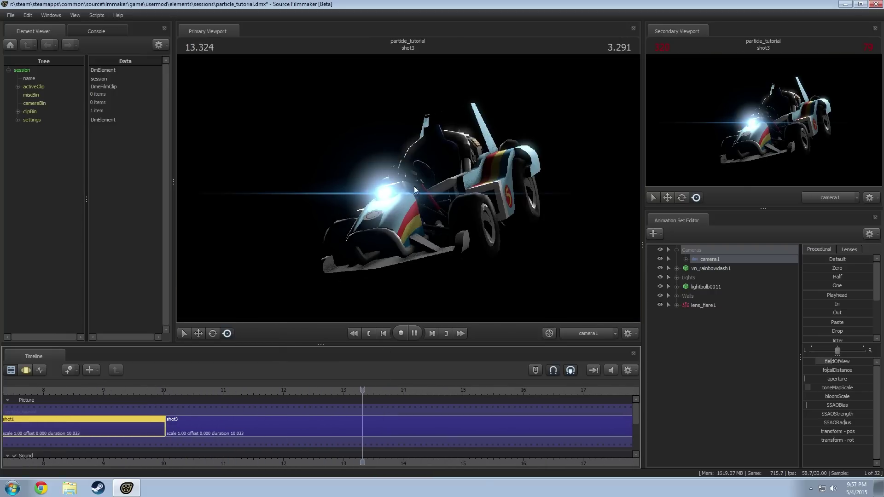
key(space)
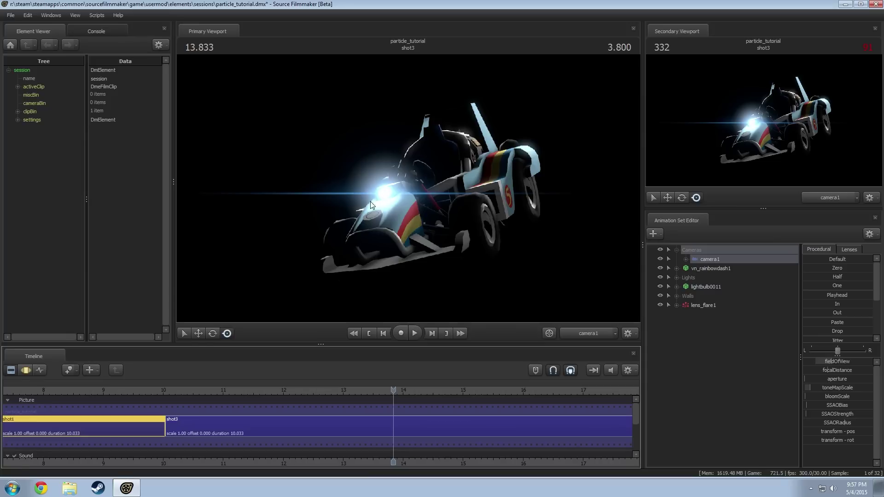
middle_drag(476, 460, 314, 444)
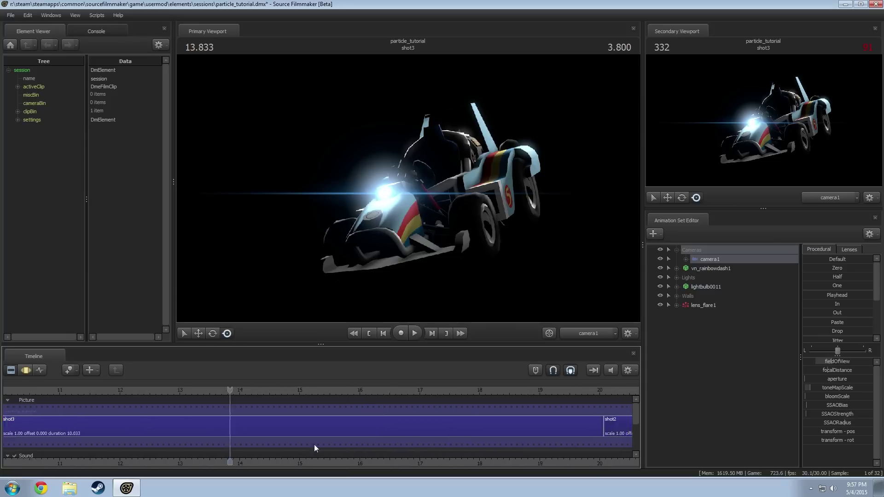
- Play shot3 briefly and check the kart's lens flare through the Work Camera, returning to camera1
key(space)
key(space)
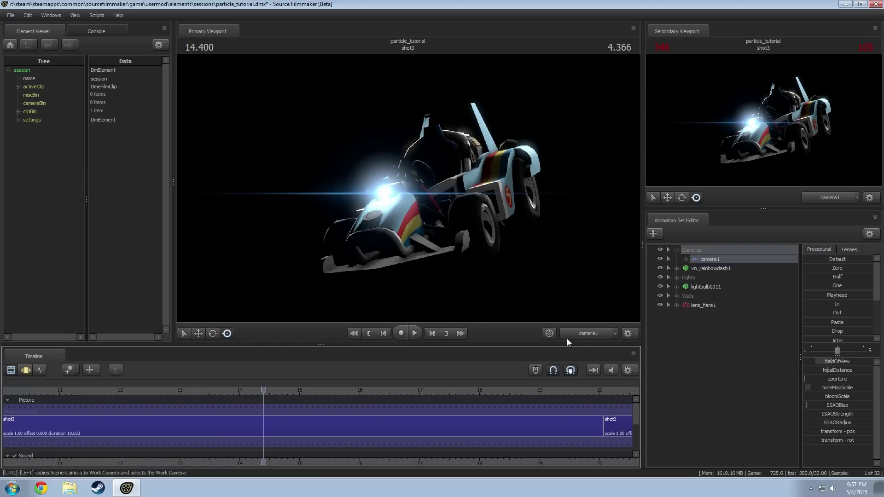
ctrl+click(587, 334)
drag(482, 236, 442, 224)
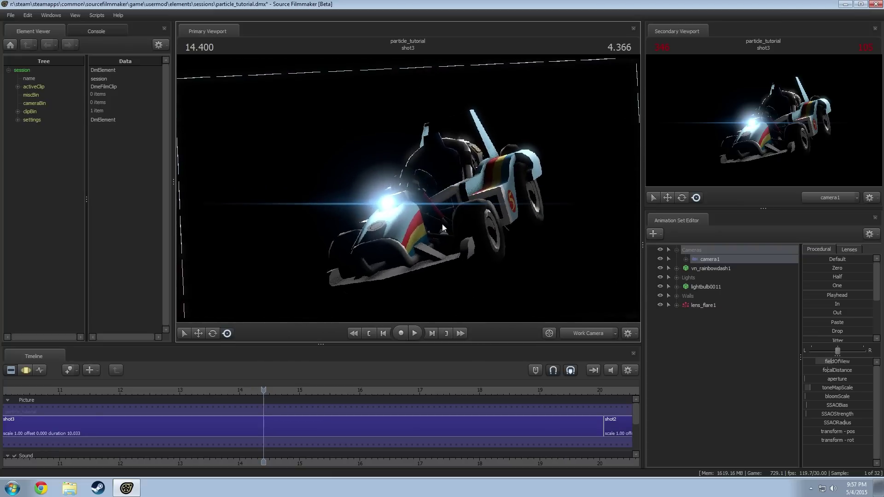
click(586, 330)
key(space)
key(space)
- Go to shot4, play it, and inspect the sun's lens flare through the Work Camera before returning to camera1
middle_drag(587, 464, 283, 447)
scroll(322, 412, down, 5)
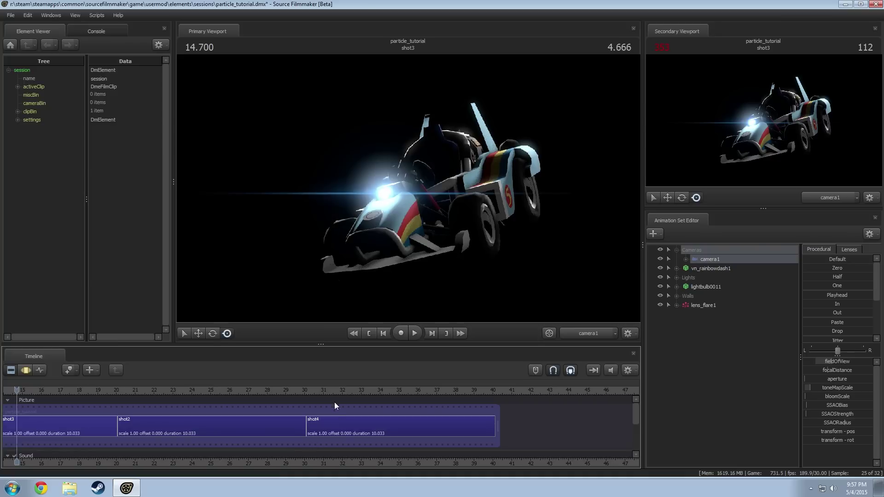
click(341, 390)
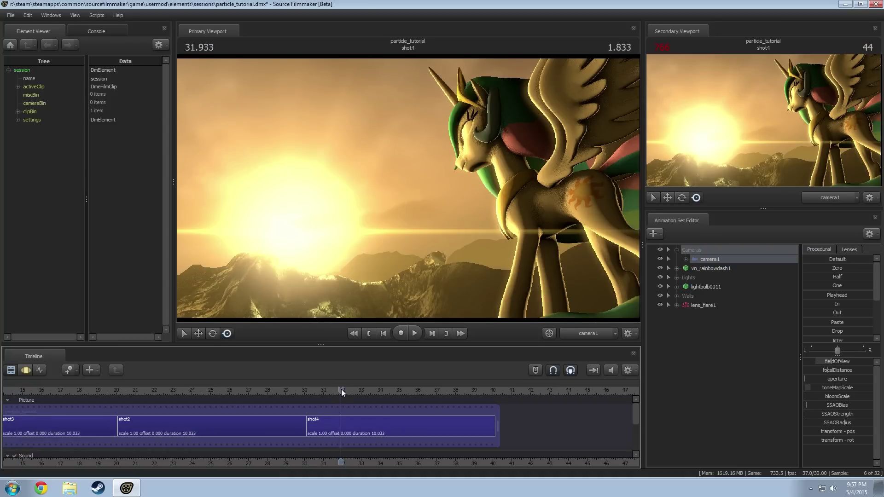
key(space)
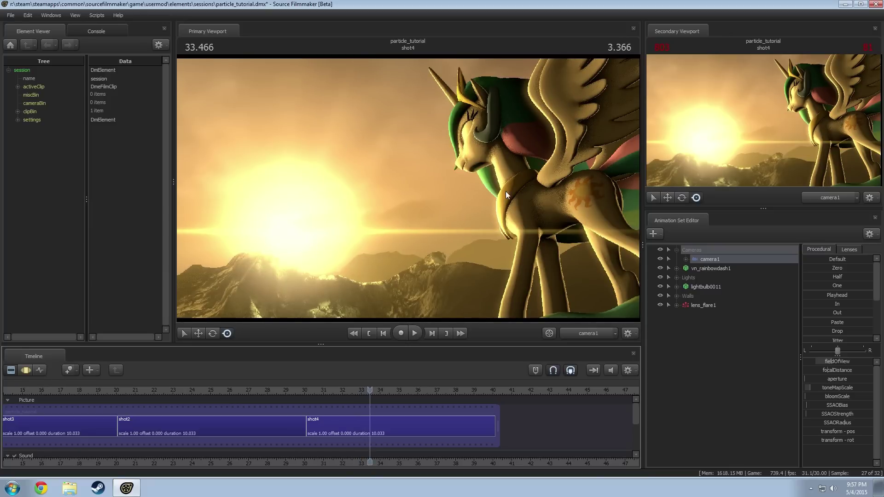
click(574, 331)
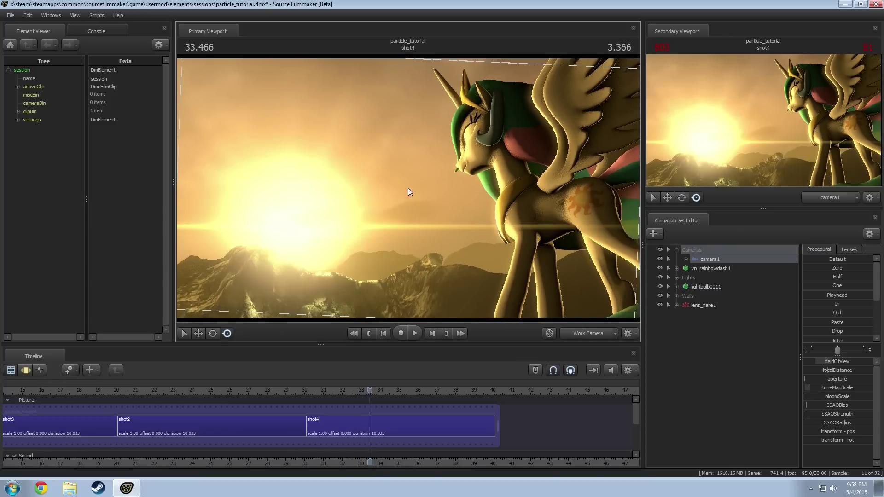
drag(407, 187, 459, 286)
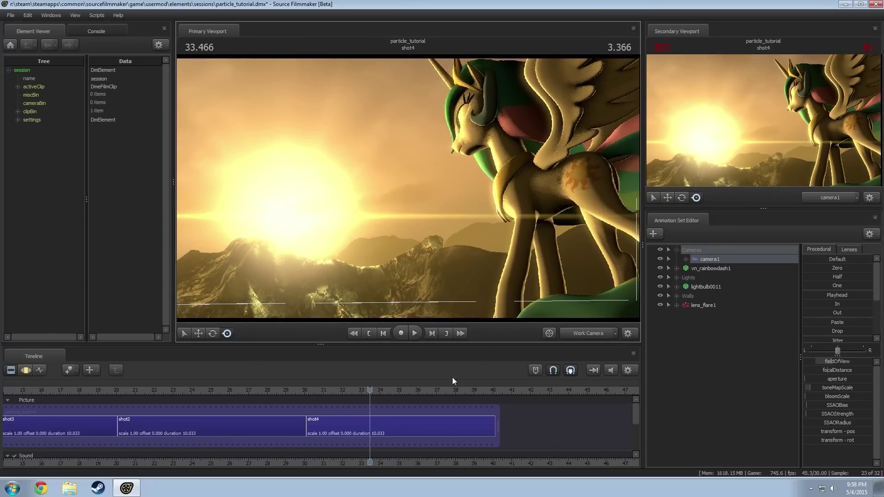
click(579, 330)
- Move the playhead into shot2 and select the shot2 clip to list its animation sets
scroll(368, 437, down, 3)
middle_drag(347, 462, 470, 454)
scroll(471, 454, up, 2)
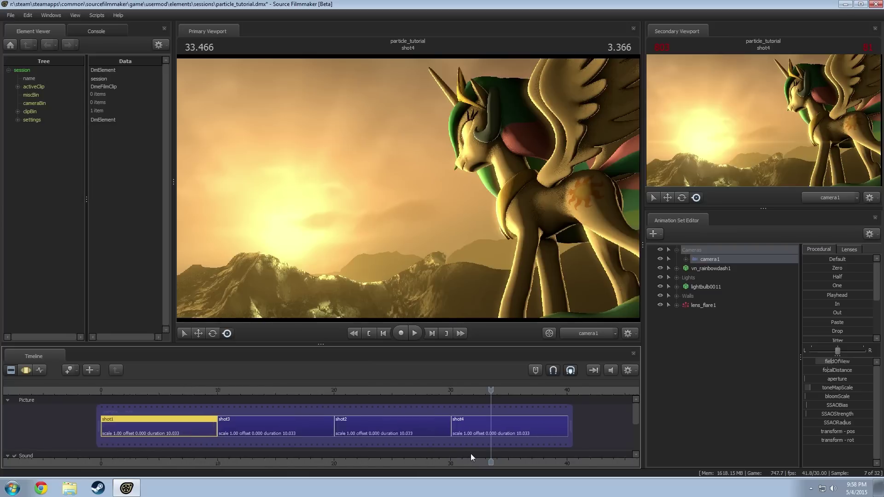
mouse_move(373, 390)
mouse_down()
mouse_move(350, 390)
mouse_move(362, 389)
mouse_up()
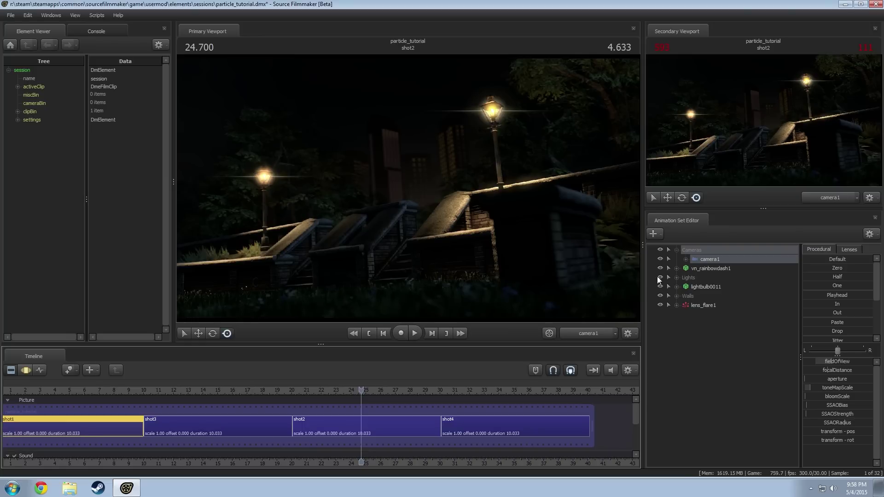
click(389, 425)
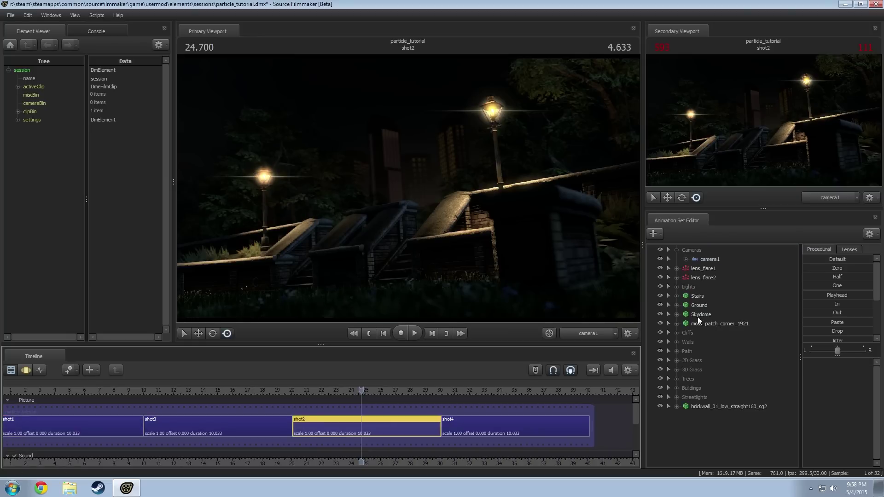
- Hide the Lights group in shot2 to view the streetlight flares alone, unhide it, and play and scrub the shot
click(660, 286)
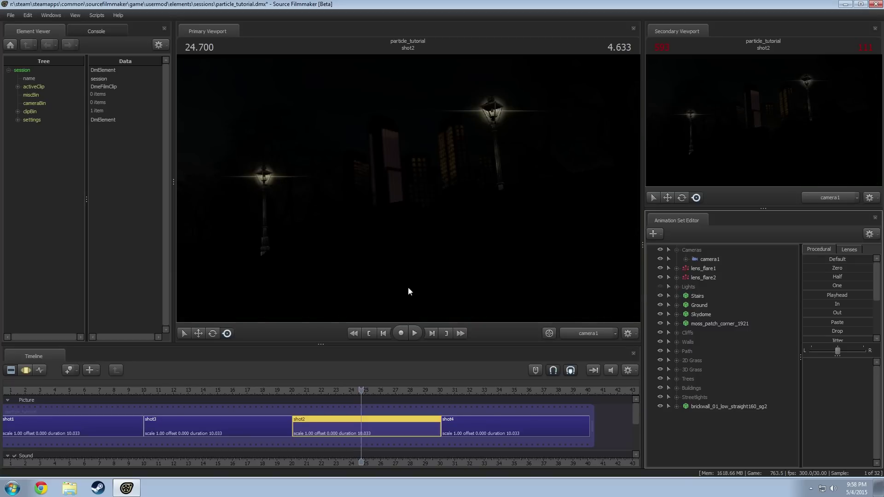
key(space)
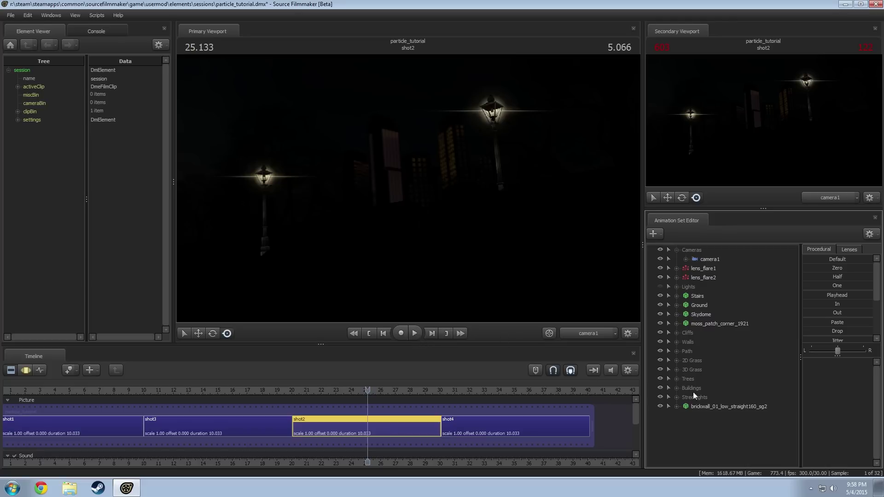
click(660, 287)
key(space)
key(space)
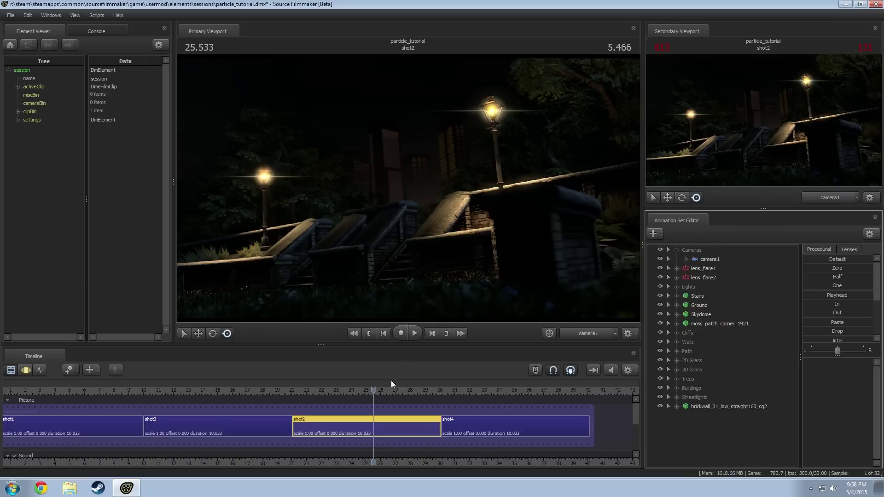
drag(429, 391, 408, 402)
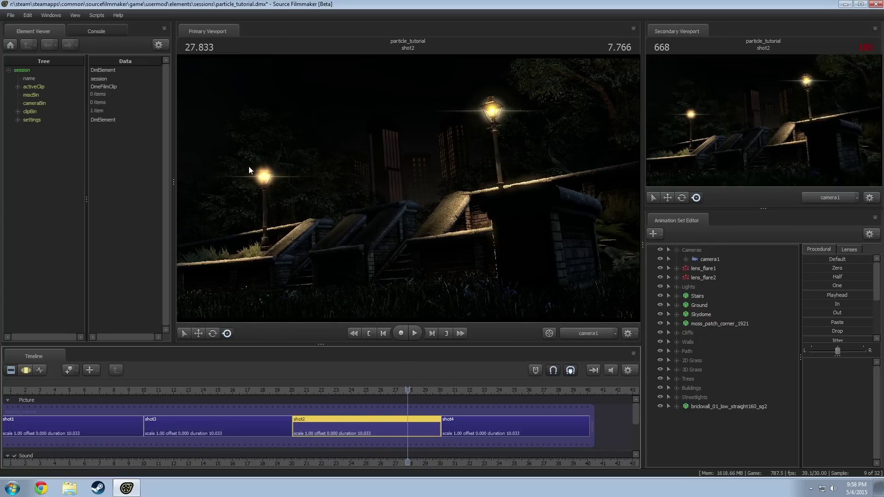
- Return the playhead to shot1 and view which particle system definitions can be edited for lens_flare1
scroll(344, 455, down, 6)
mouse_move(313, 390)
mouse_down()
mouse_move(296, 390)
mouse_move(329, 391)
mouse_move(306, 390)
mouse_up()
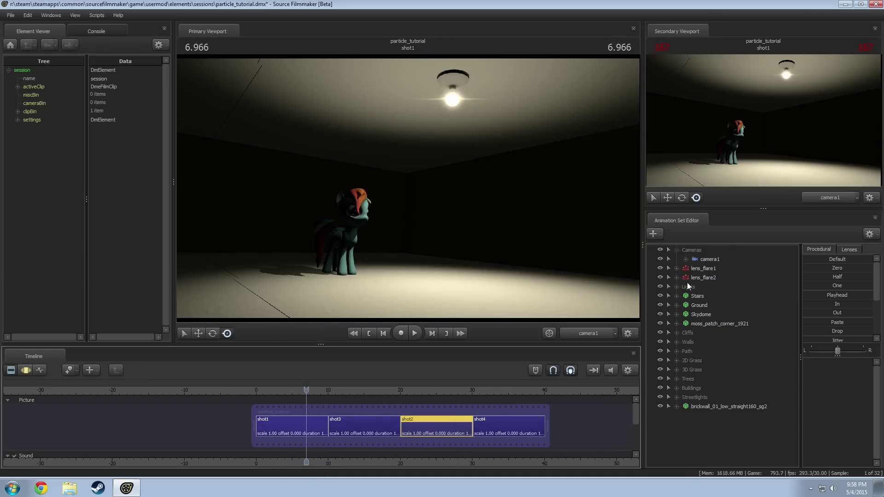
right_click(698, 270)
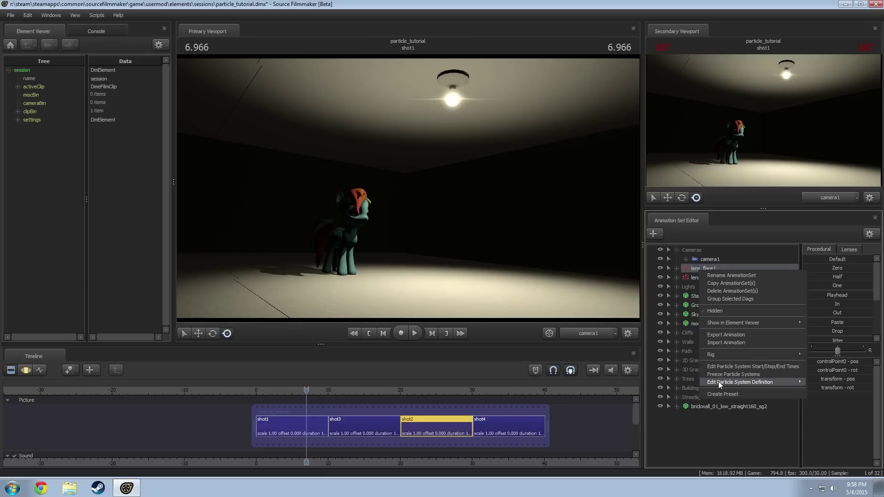
mouse_move(718, 381)
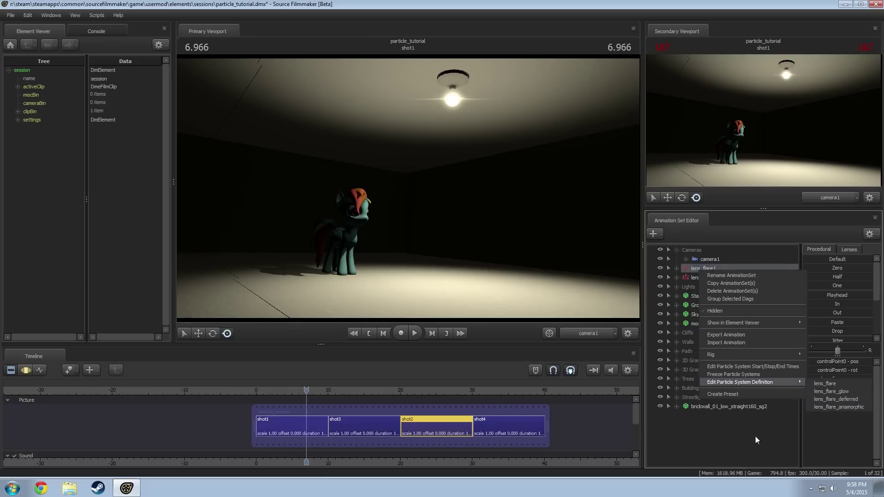
click(727, 441)
click(726, 443)
- Switch to the Particle Editor Tool and open the particle file lens_flare.pcf
click(58, 16)
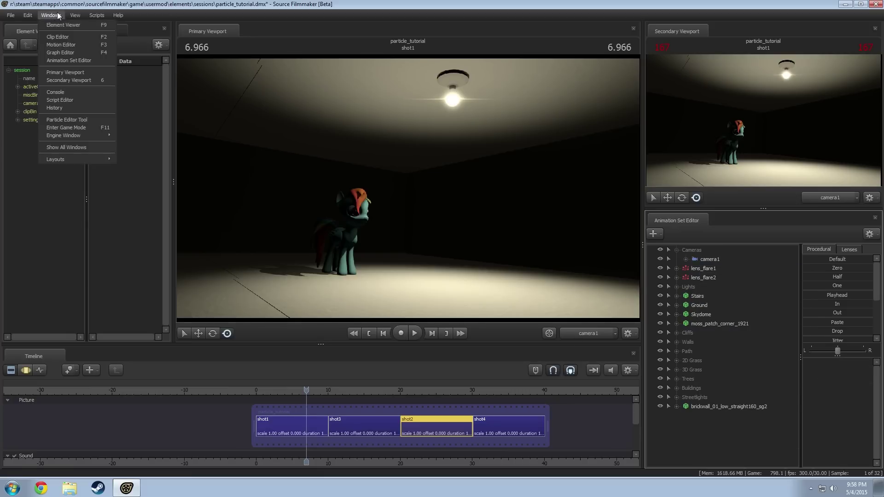
click(69, 121)
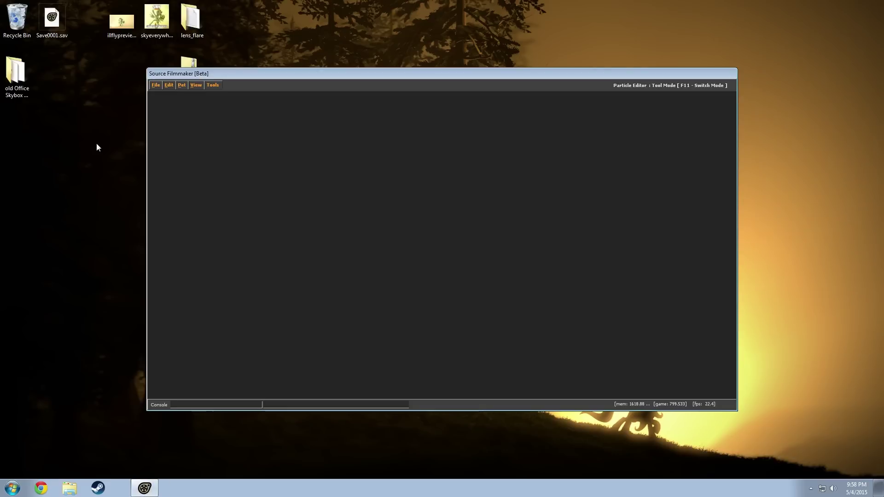
click(157, 85)
click(160, 105)
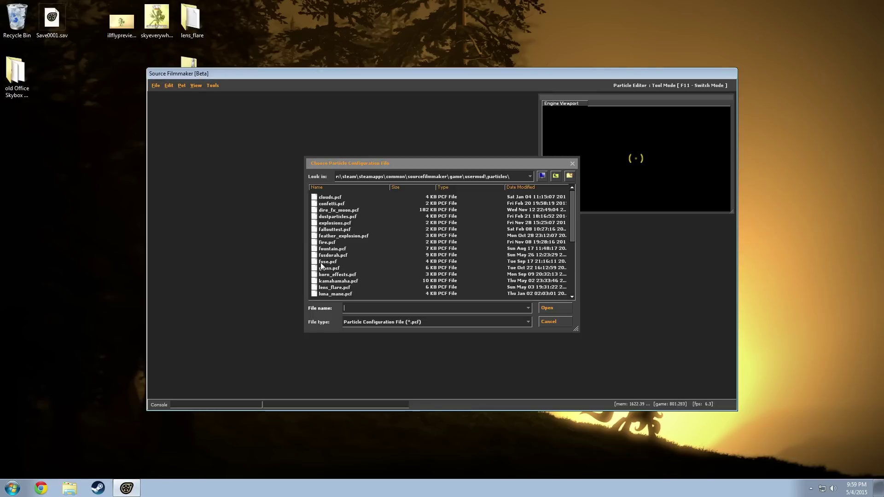
double_click(334, 287)
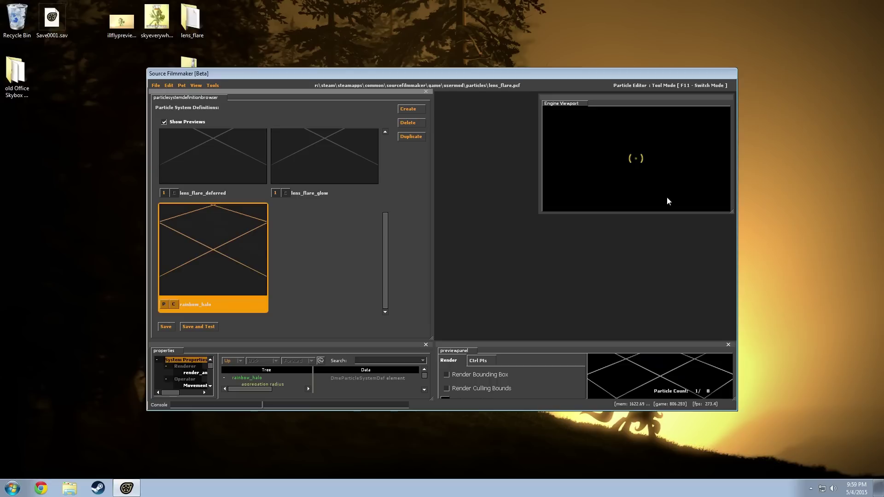
- Dock the particle preview over the engine viewport, enlarge its display area, and frame the rainbow_halo effect
drag(550, 342, 537, 92)
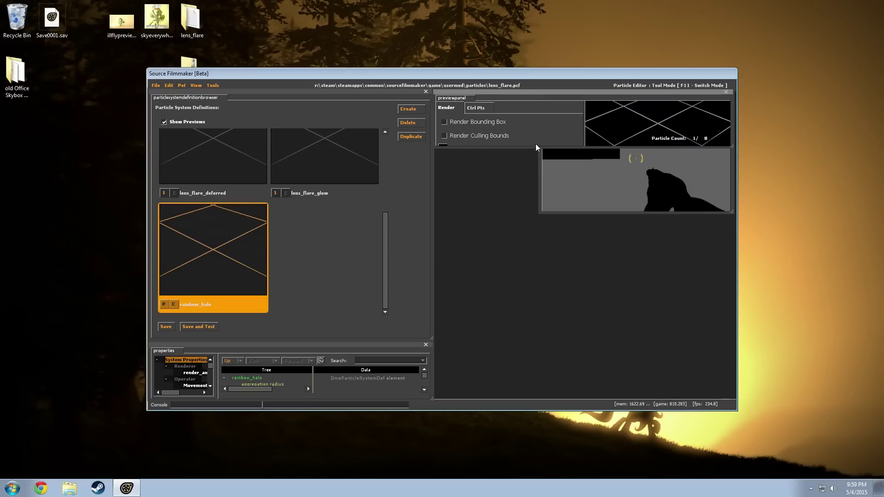
drag(535, 148, 541, 407)
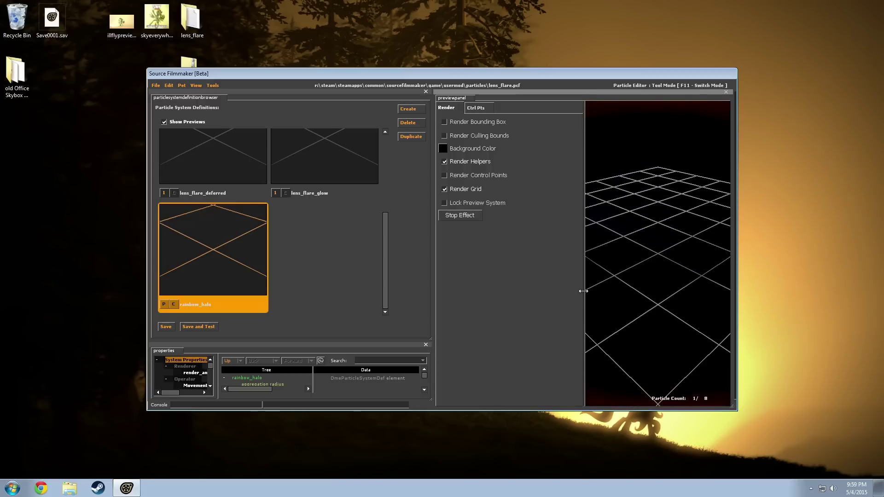
drag(583, 291, 437, 290)
right_drag(527, 290, 553, 245)
drag(553, 244, 610, 253)
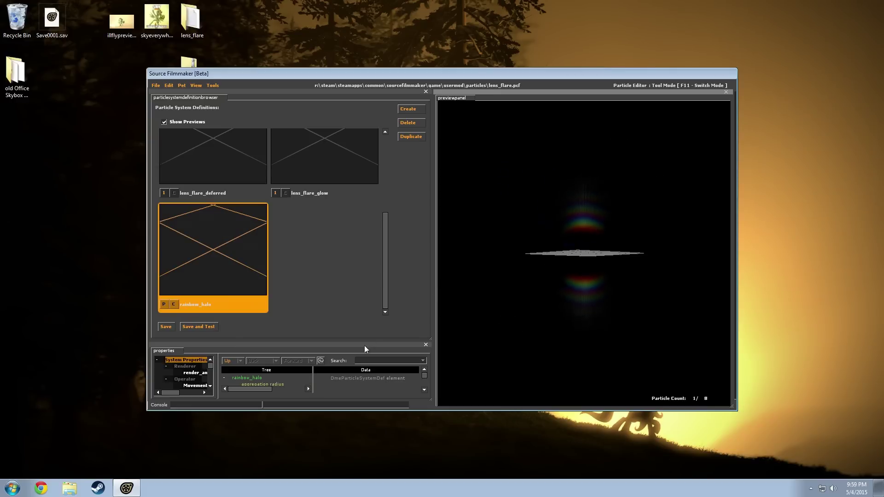
- Look through the particle definitions of lens_flare.pcf and select lens_flare
drag(364, 346, 375, 317)
scroll(290, 245, up, 2)
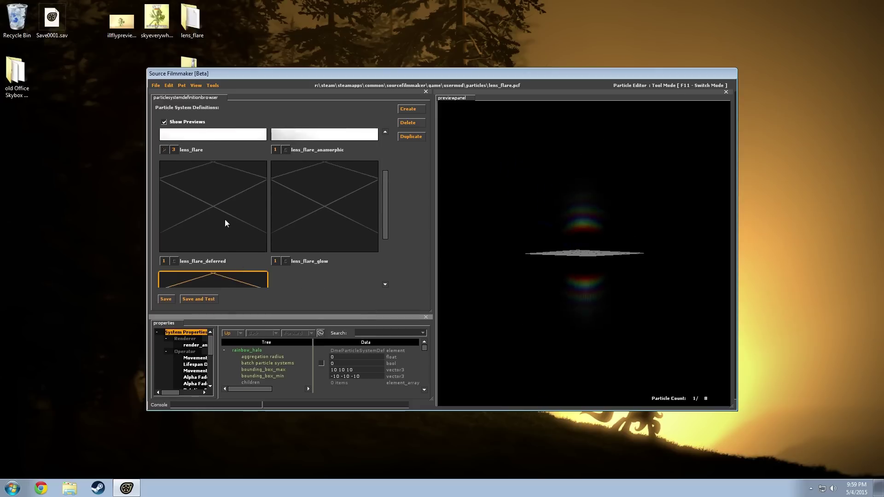
click(316, 223)
scroll(315, 221, up, 2)
click(316, 187)
click(256, 208)
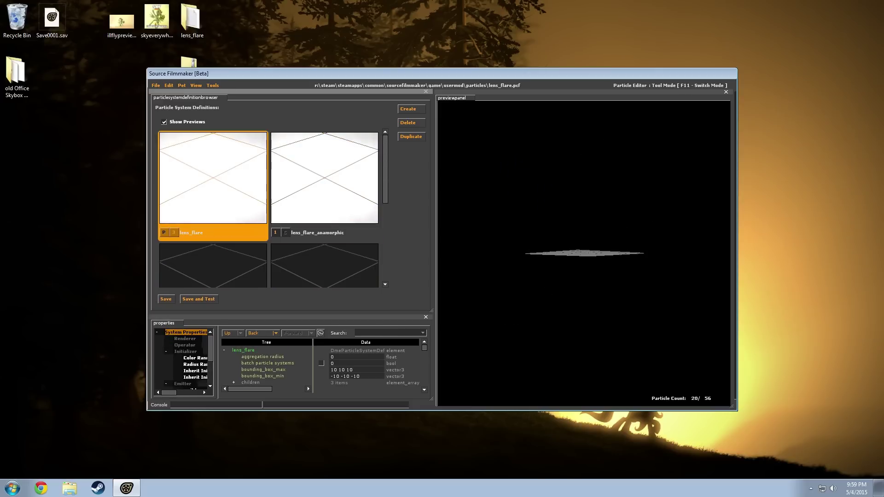
- Enlarge the properties area and widen its component tree to show all initializers and children of lens_flare
drag(582, 302, 577, 334)
drag(216, 370, 280, 357)
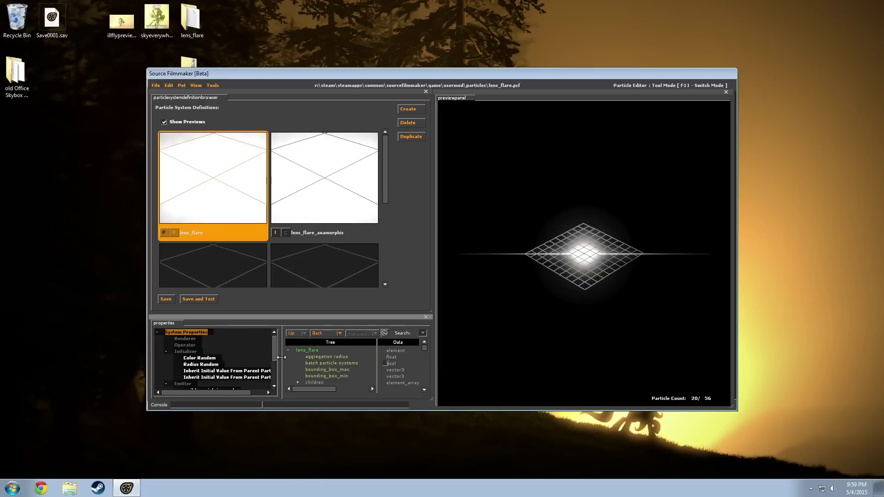
drag(300, 317, 308, 216)
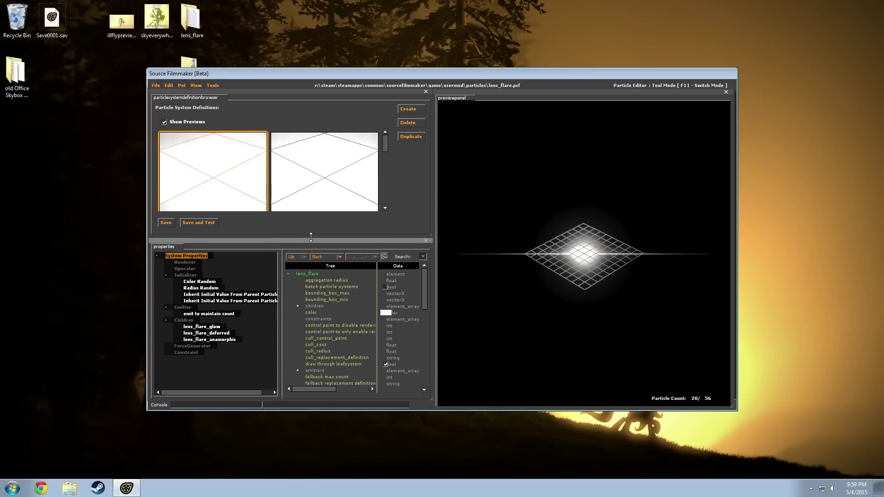
drag(311, 237, 310, 263)
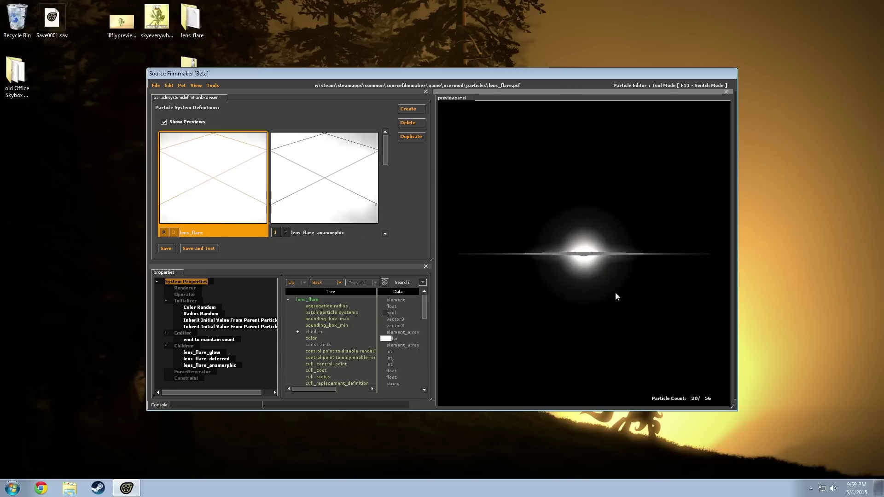
- Inspect the lens_flare effect in the particle preview from several angles
drag(586, 275, 589, 306)
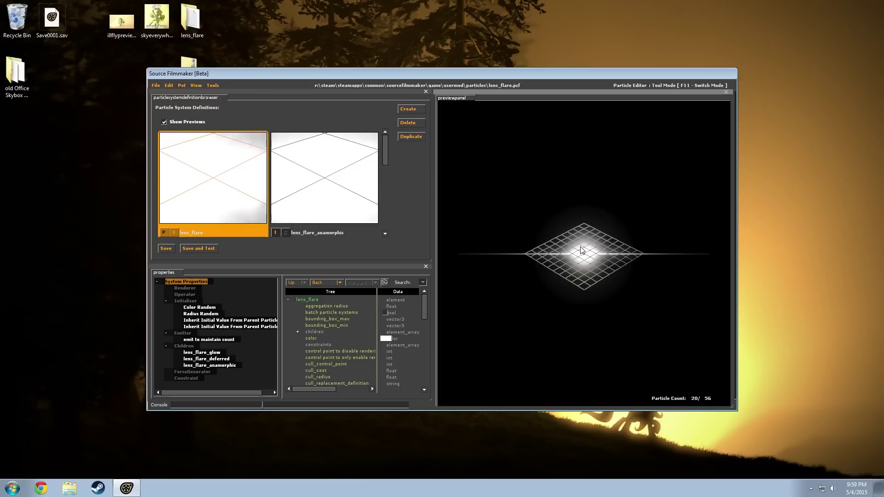
click(359, 205)
click(227, 192)
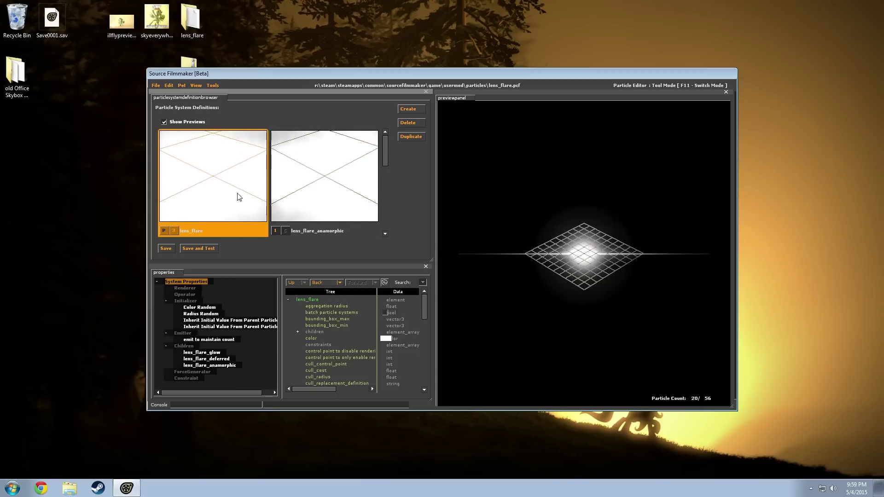
drag(570, 208, 570, 178)
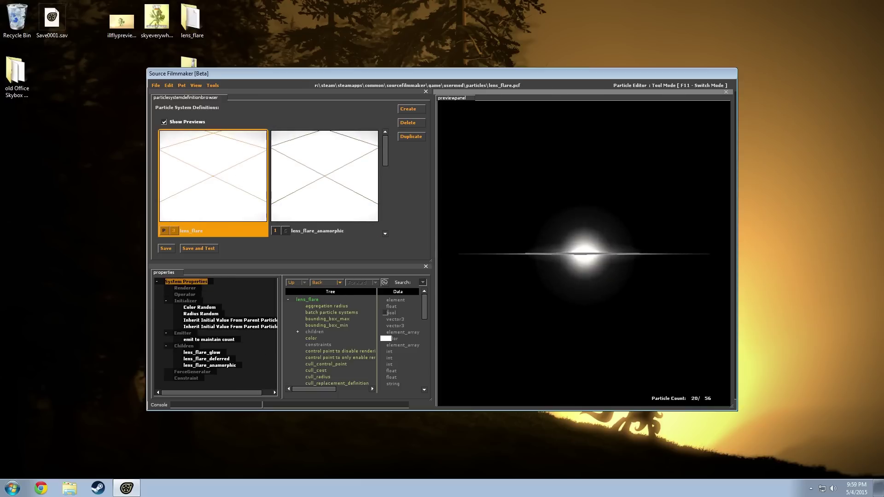
drag(609, 262, 610, 291)
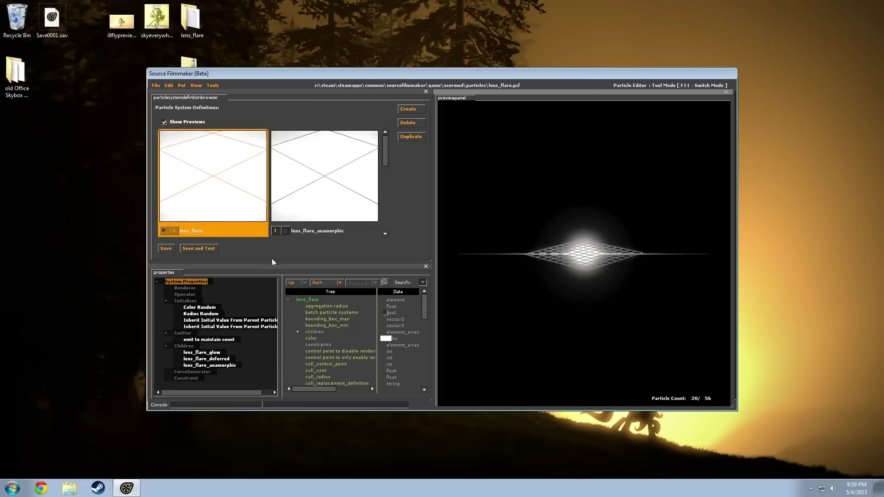